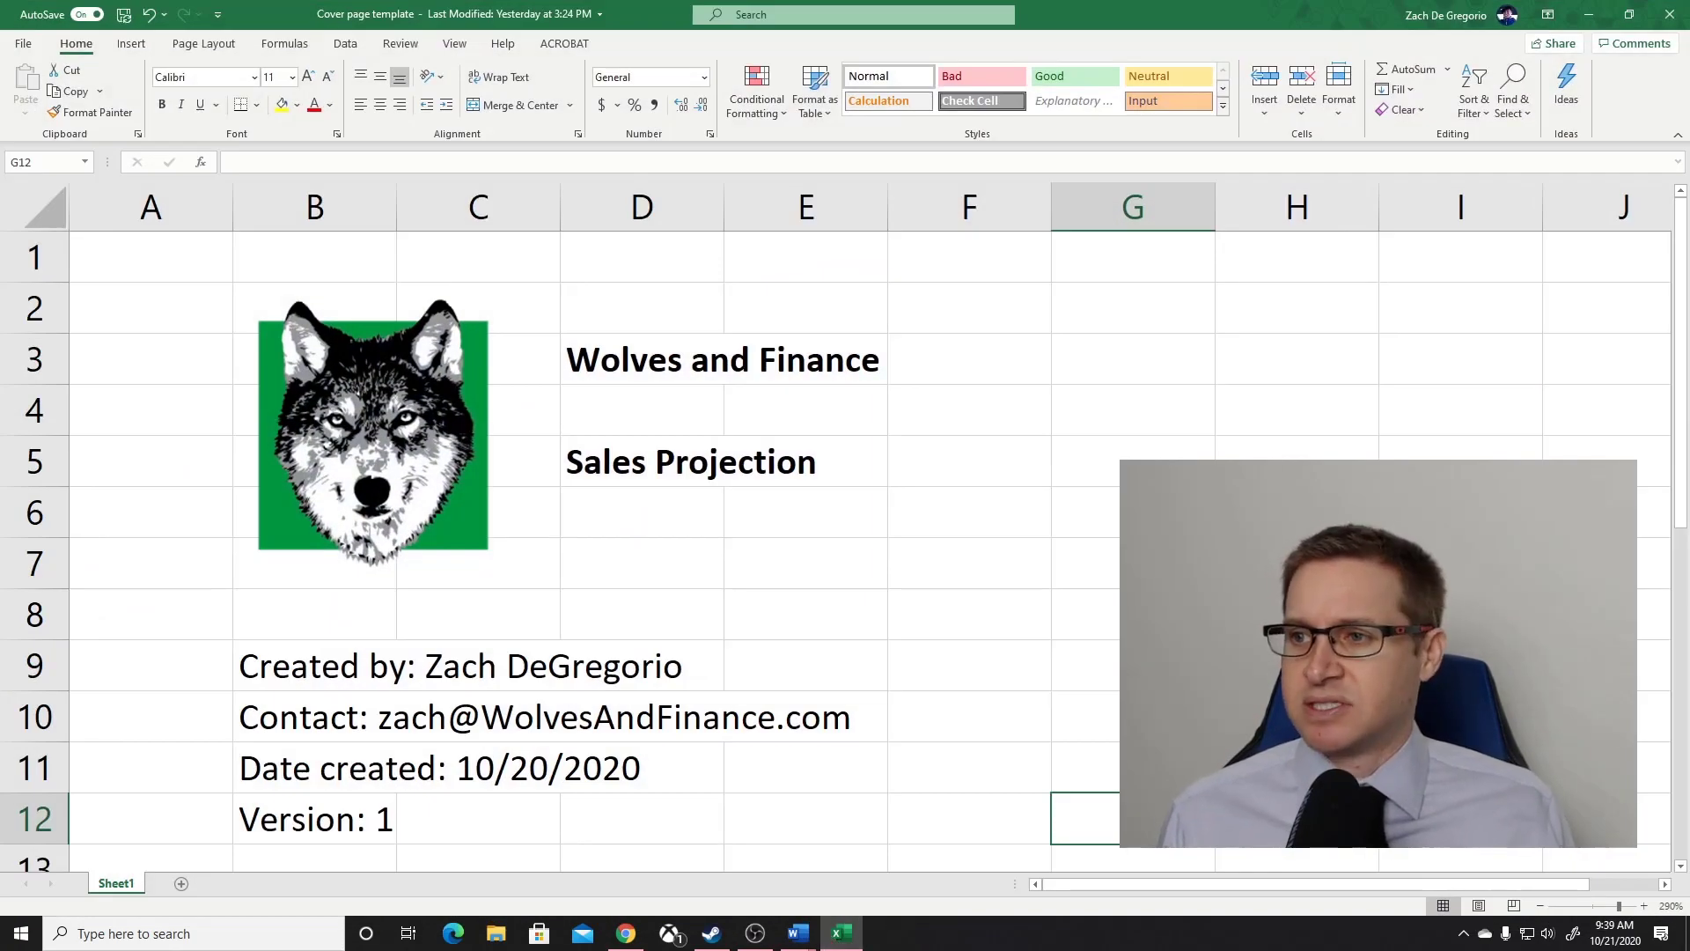
- Add four new blank sheets to the workbook
click(181, 883)
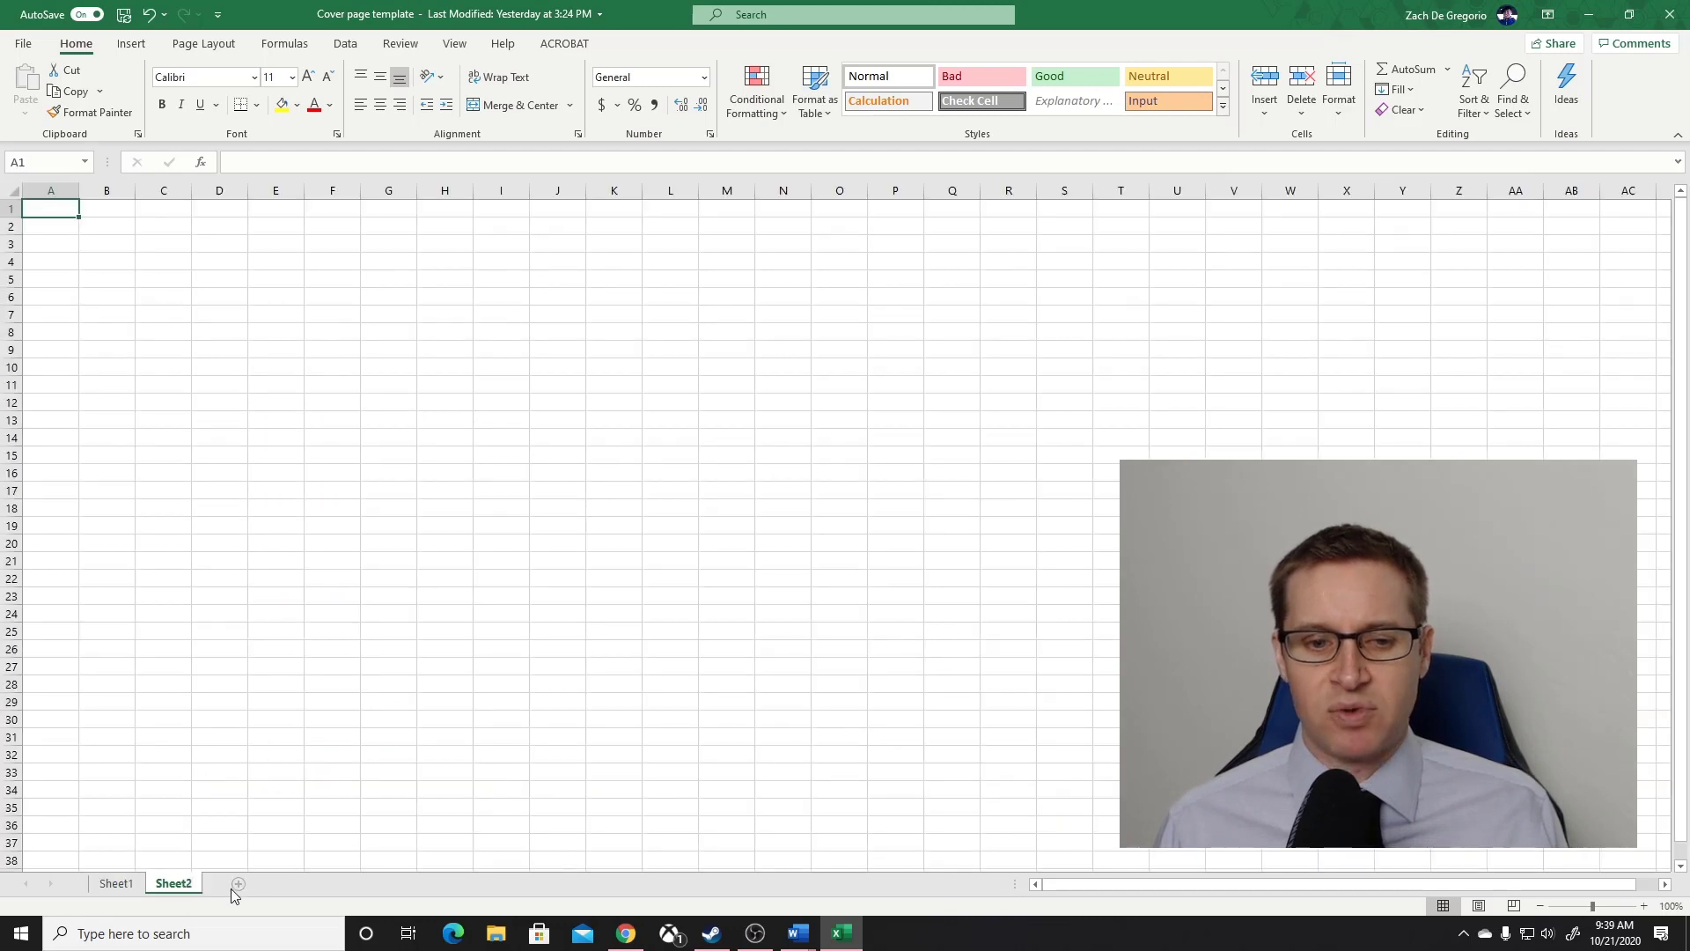
click(235, 884)
click(297, 884)
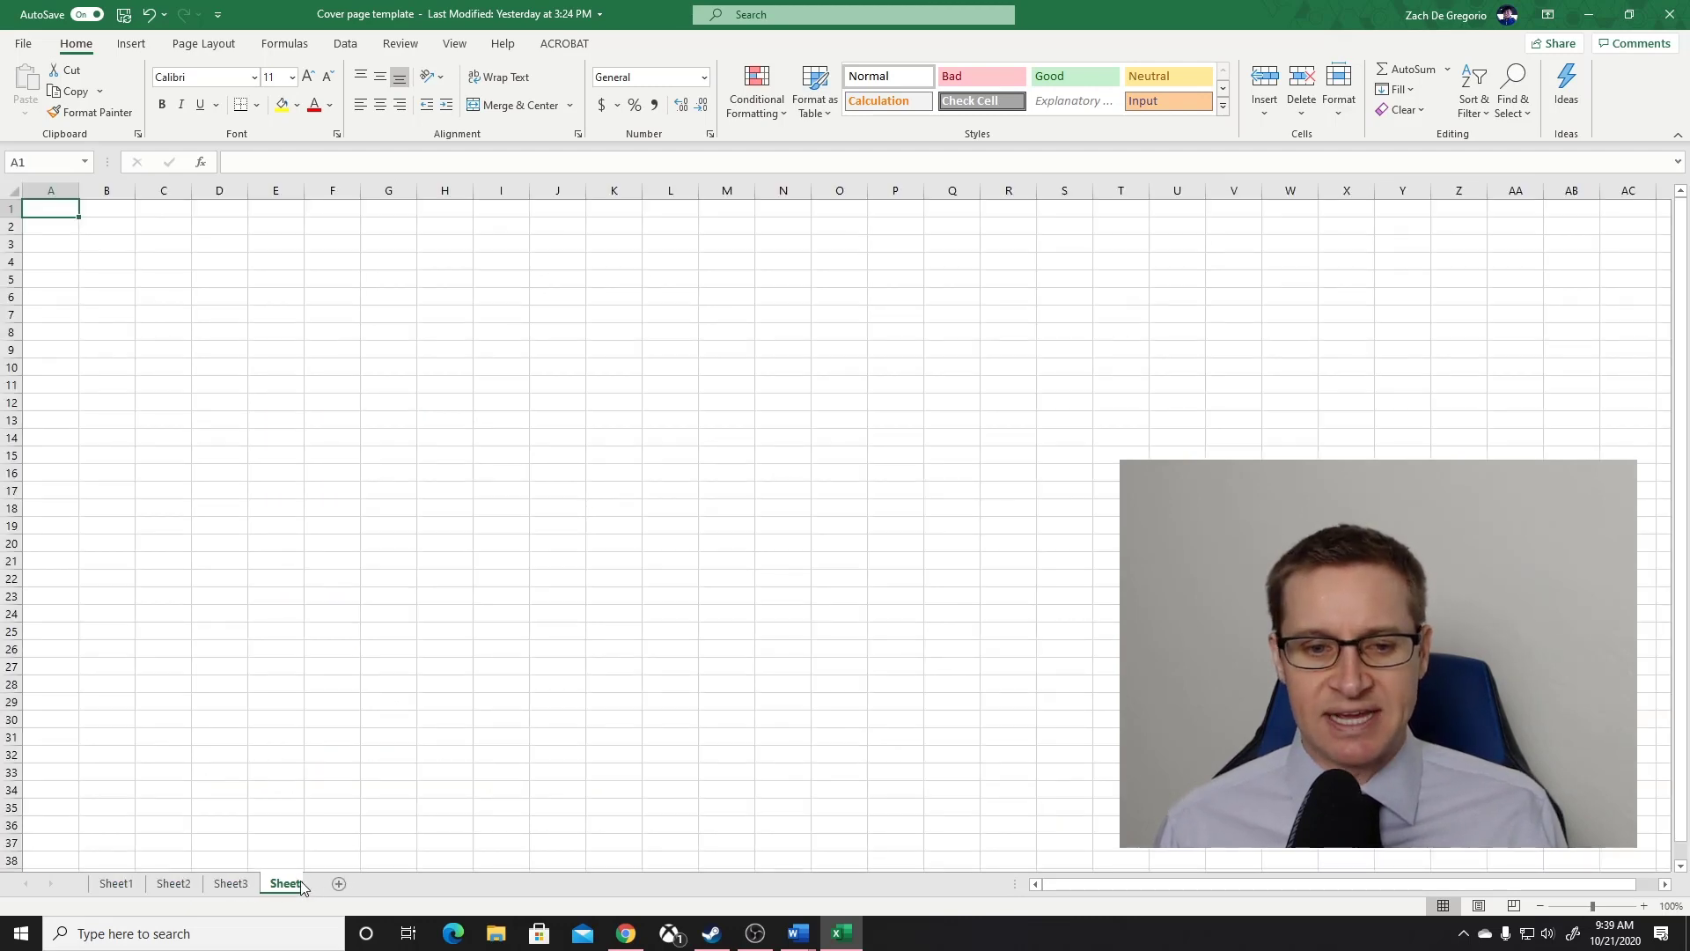
click(354, 885)
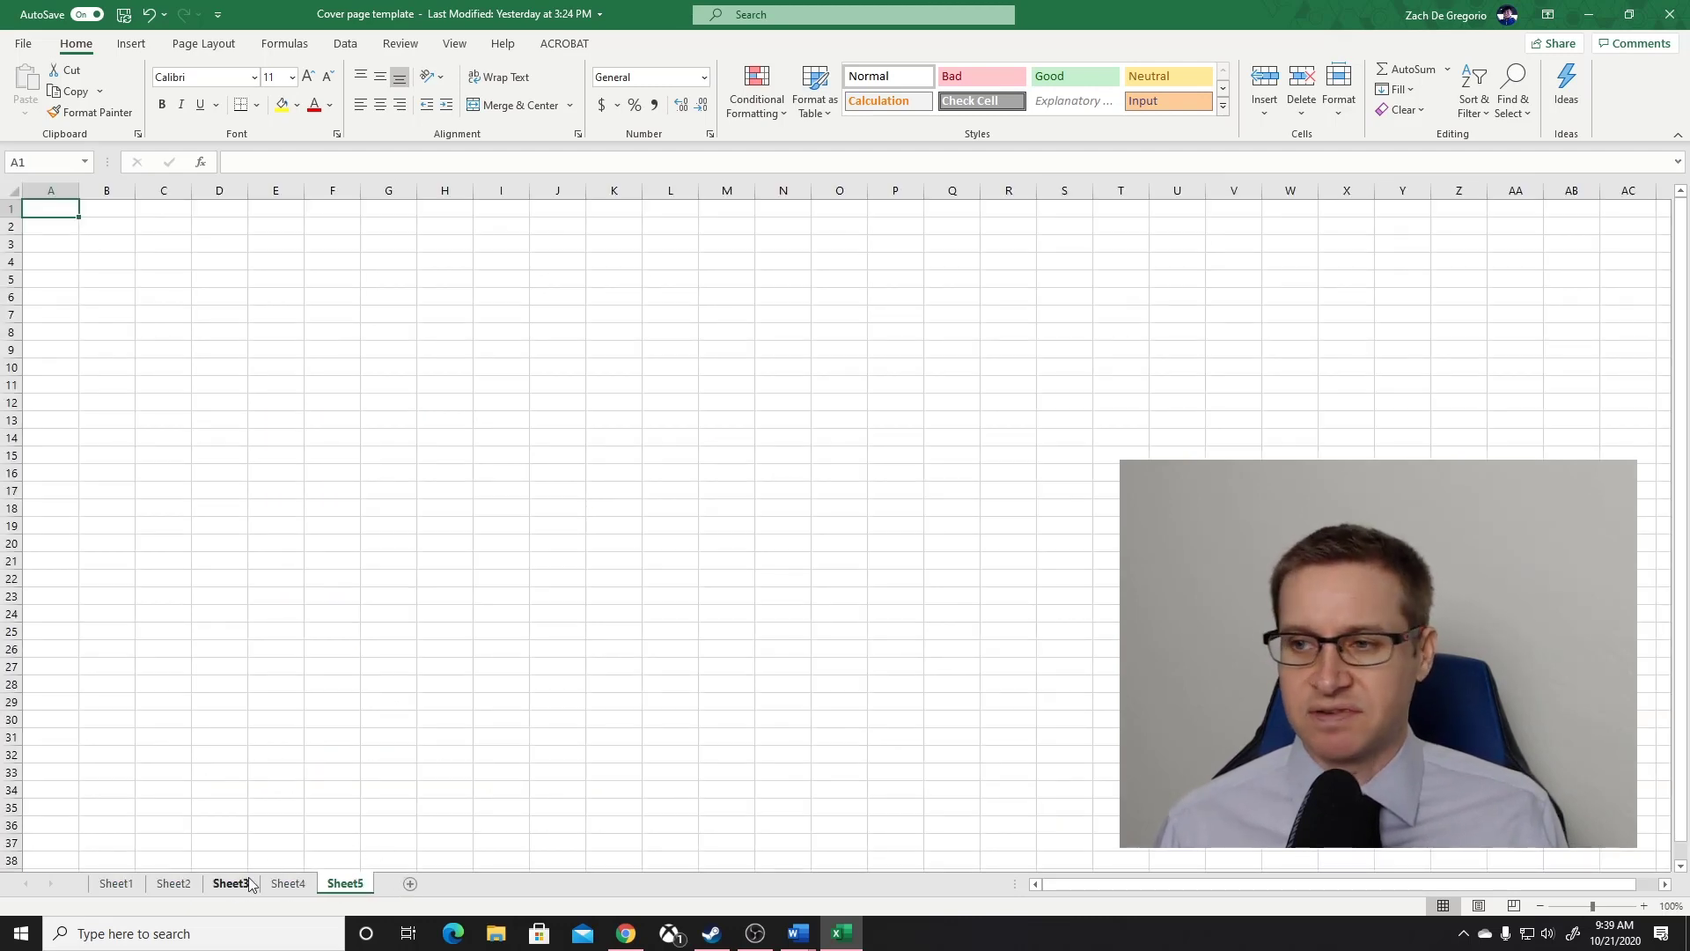
- Rename the first sheet, Sheet1, to 'Cover'
click(118, 885)
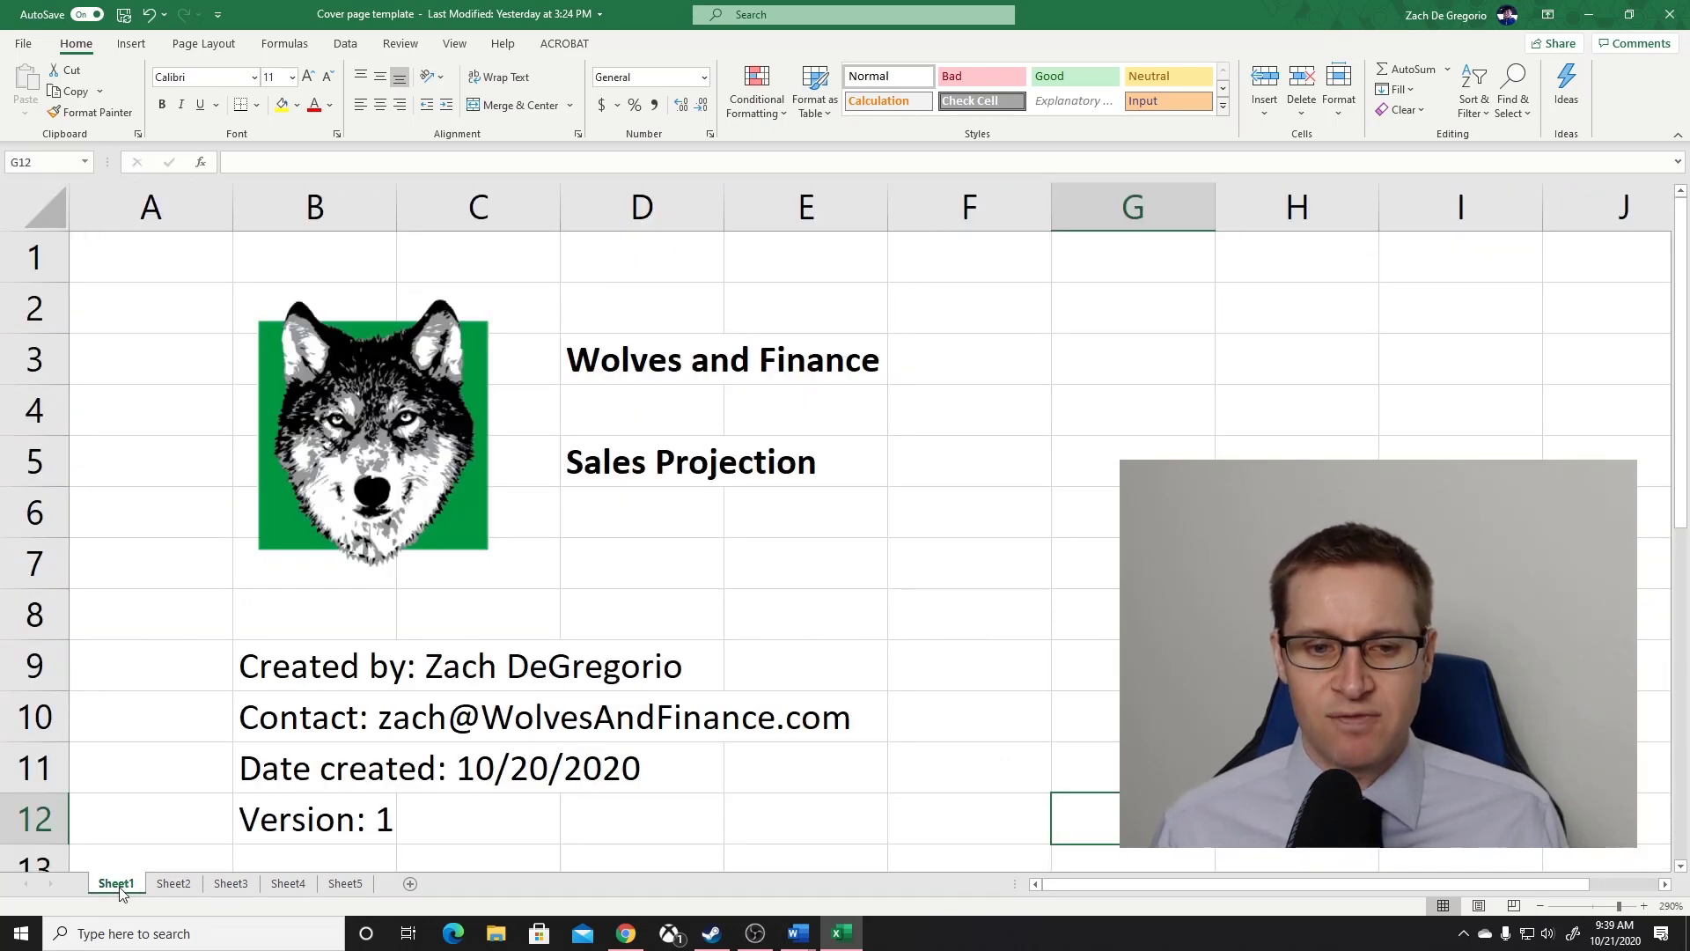
double_click(119, 883)
text(Cover)
key(Return)
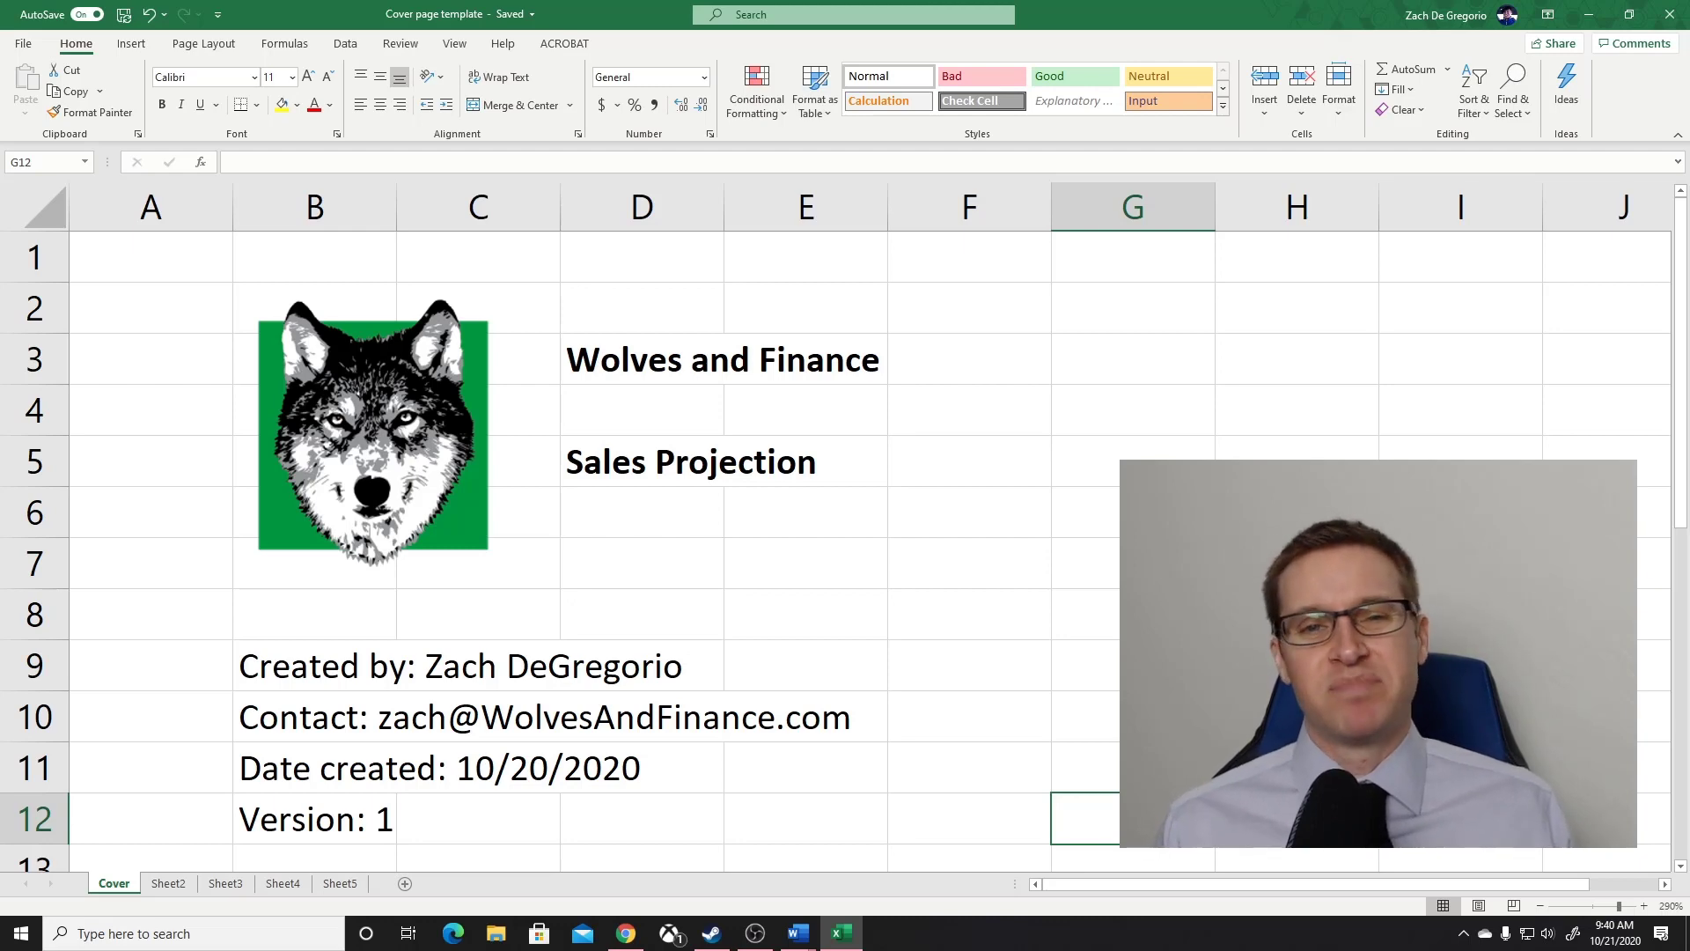
click(652, 355)
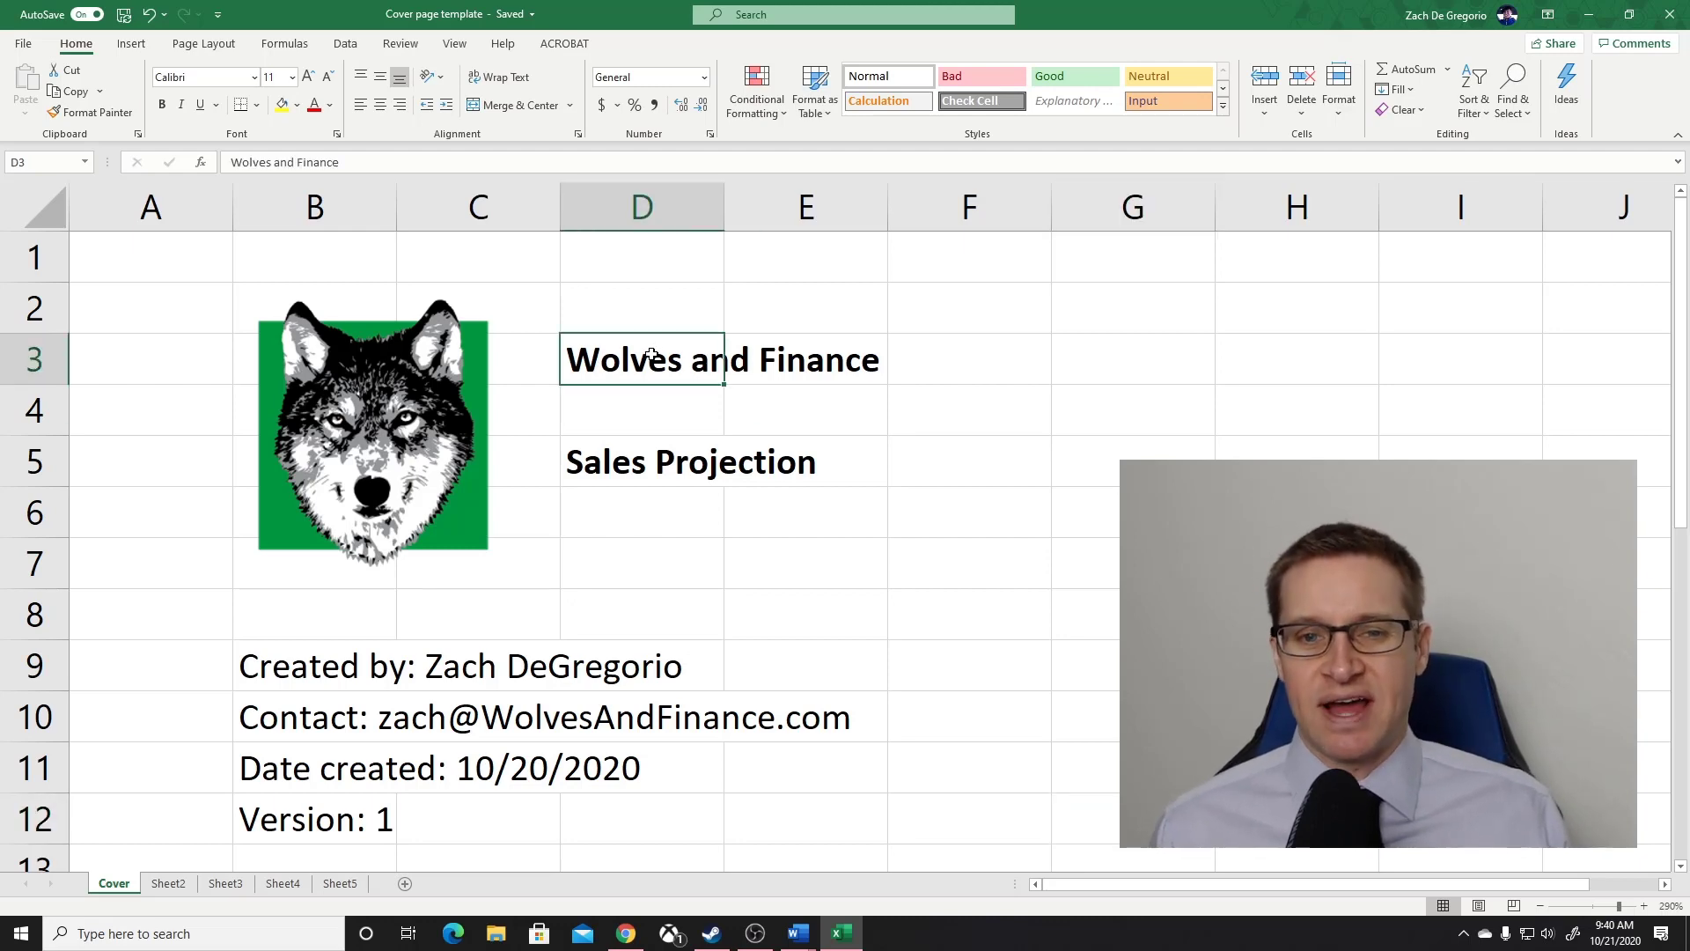
click(655, 457)
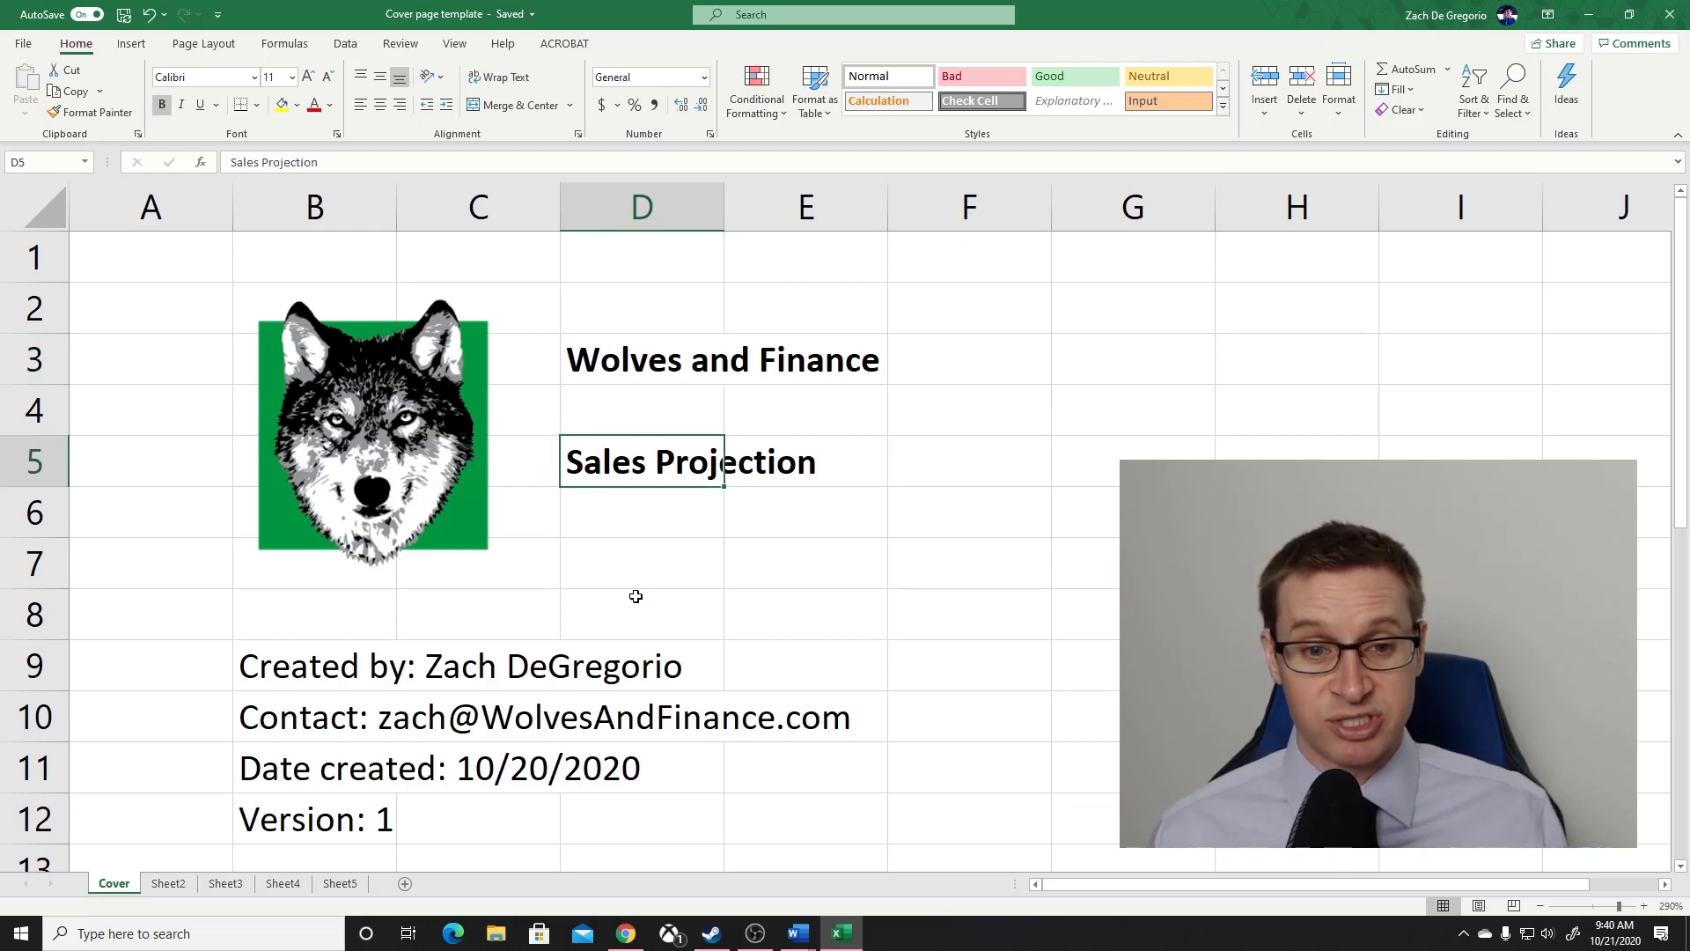
scroll(636, 596, down, 1)
click(296, 514)
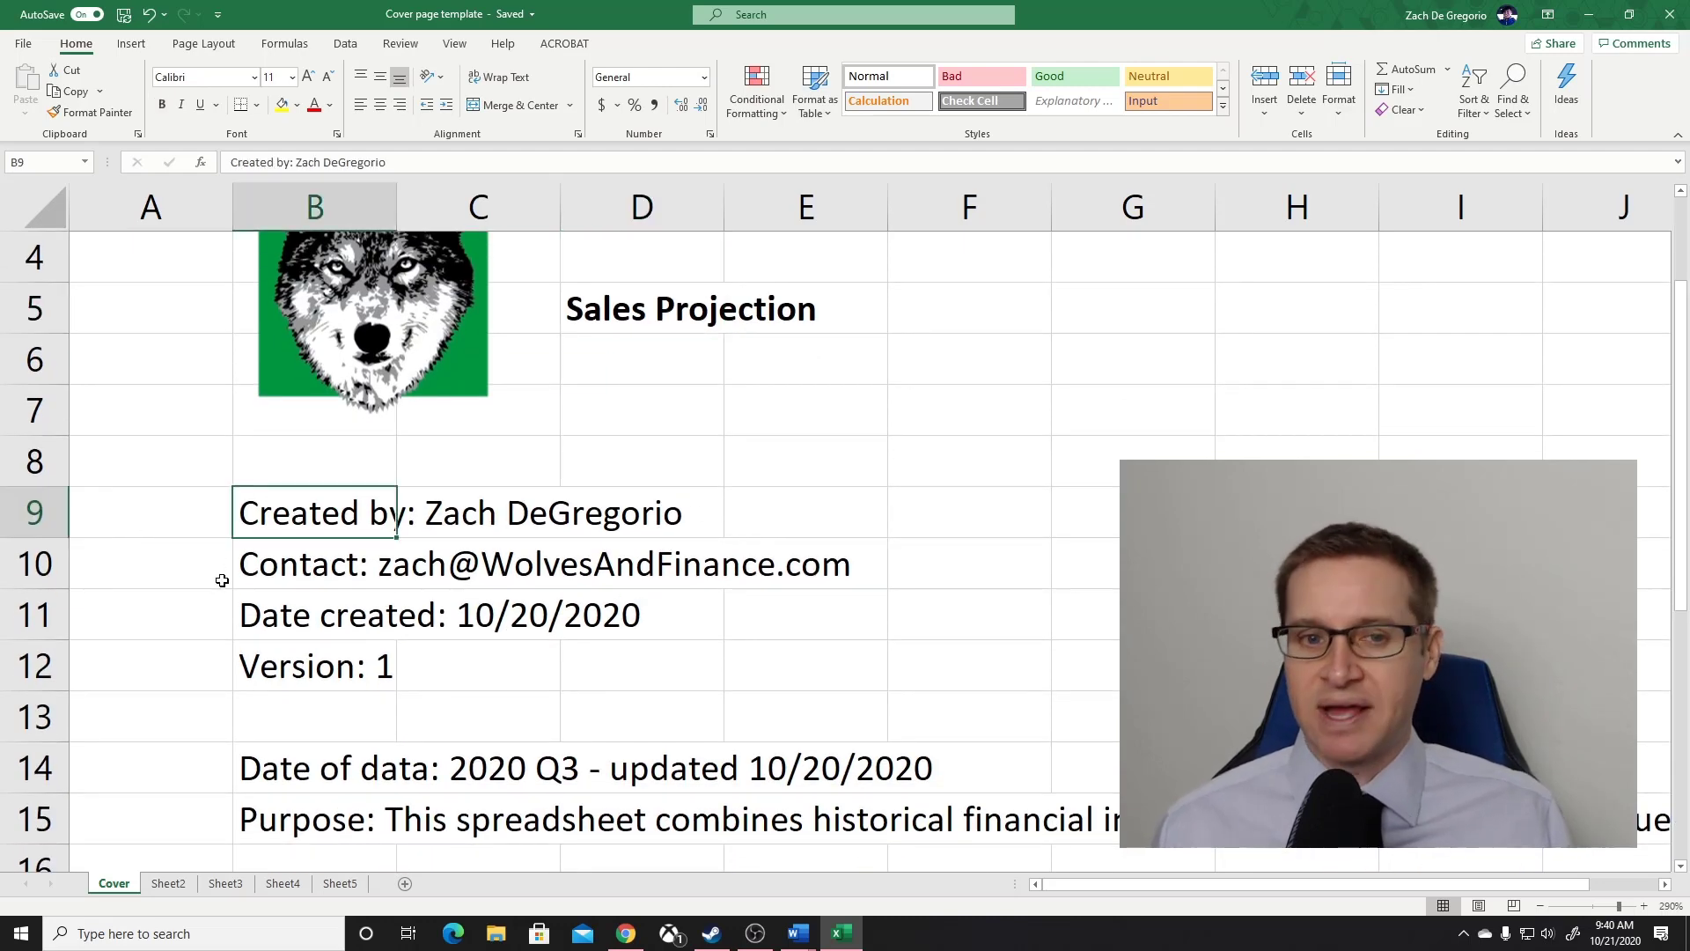
click(266, 568)
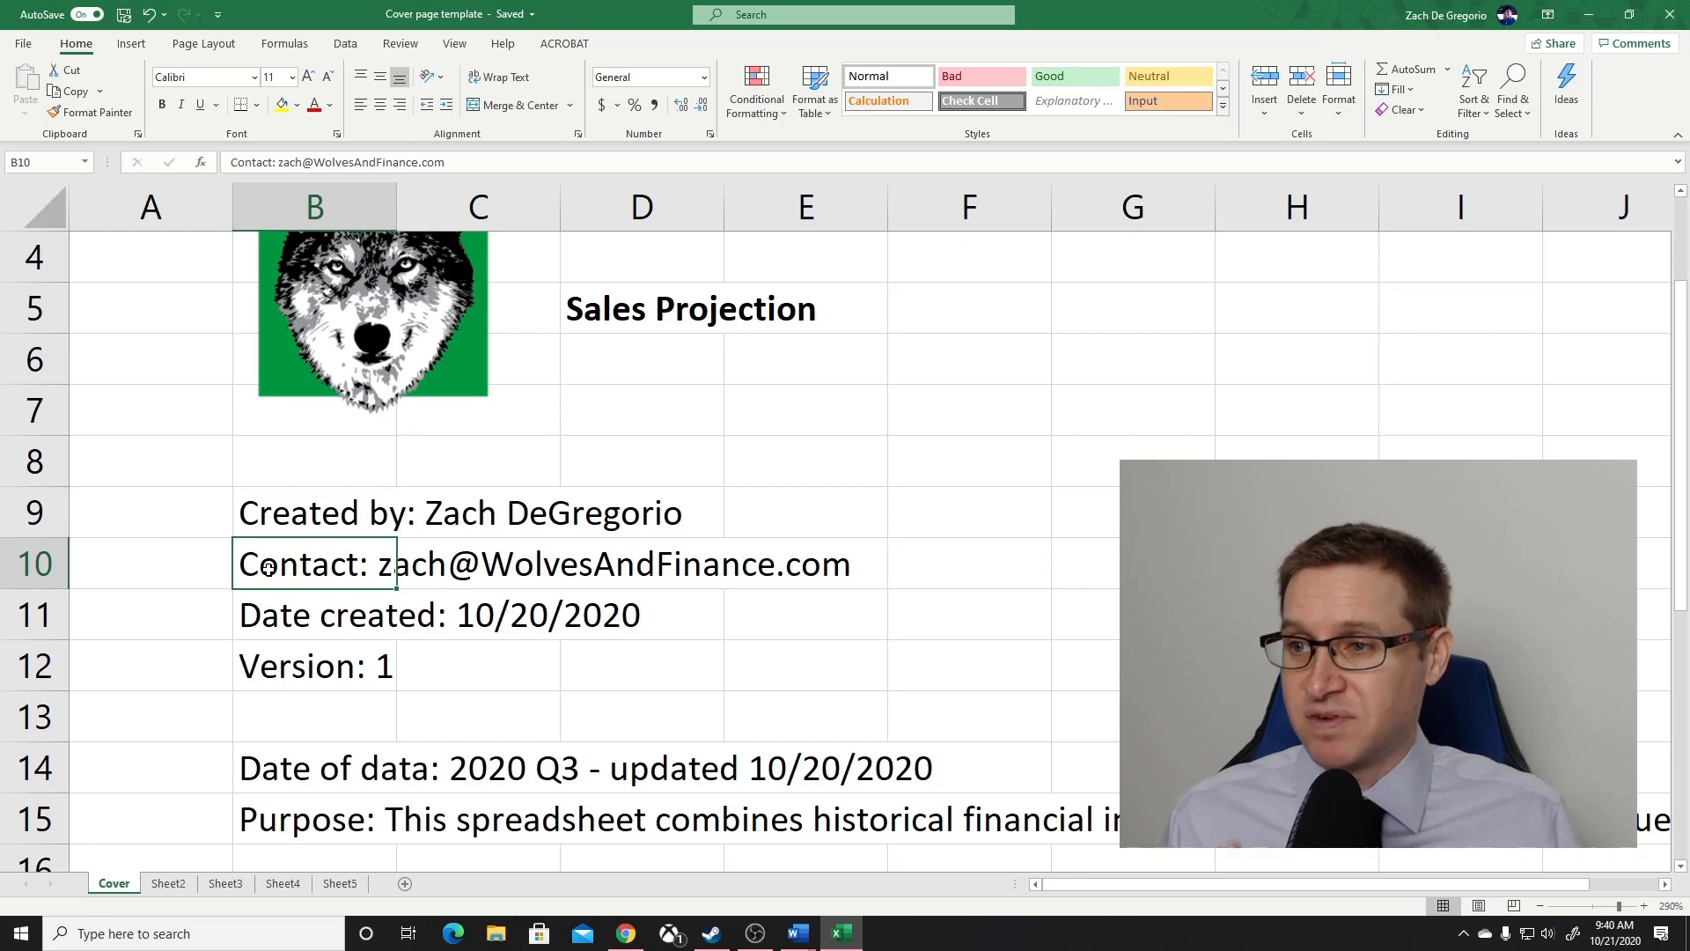
click(268, 619)
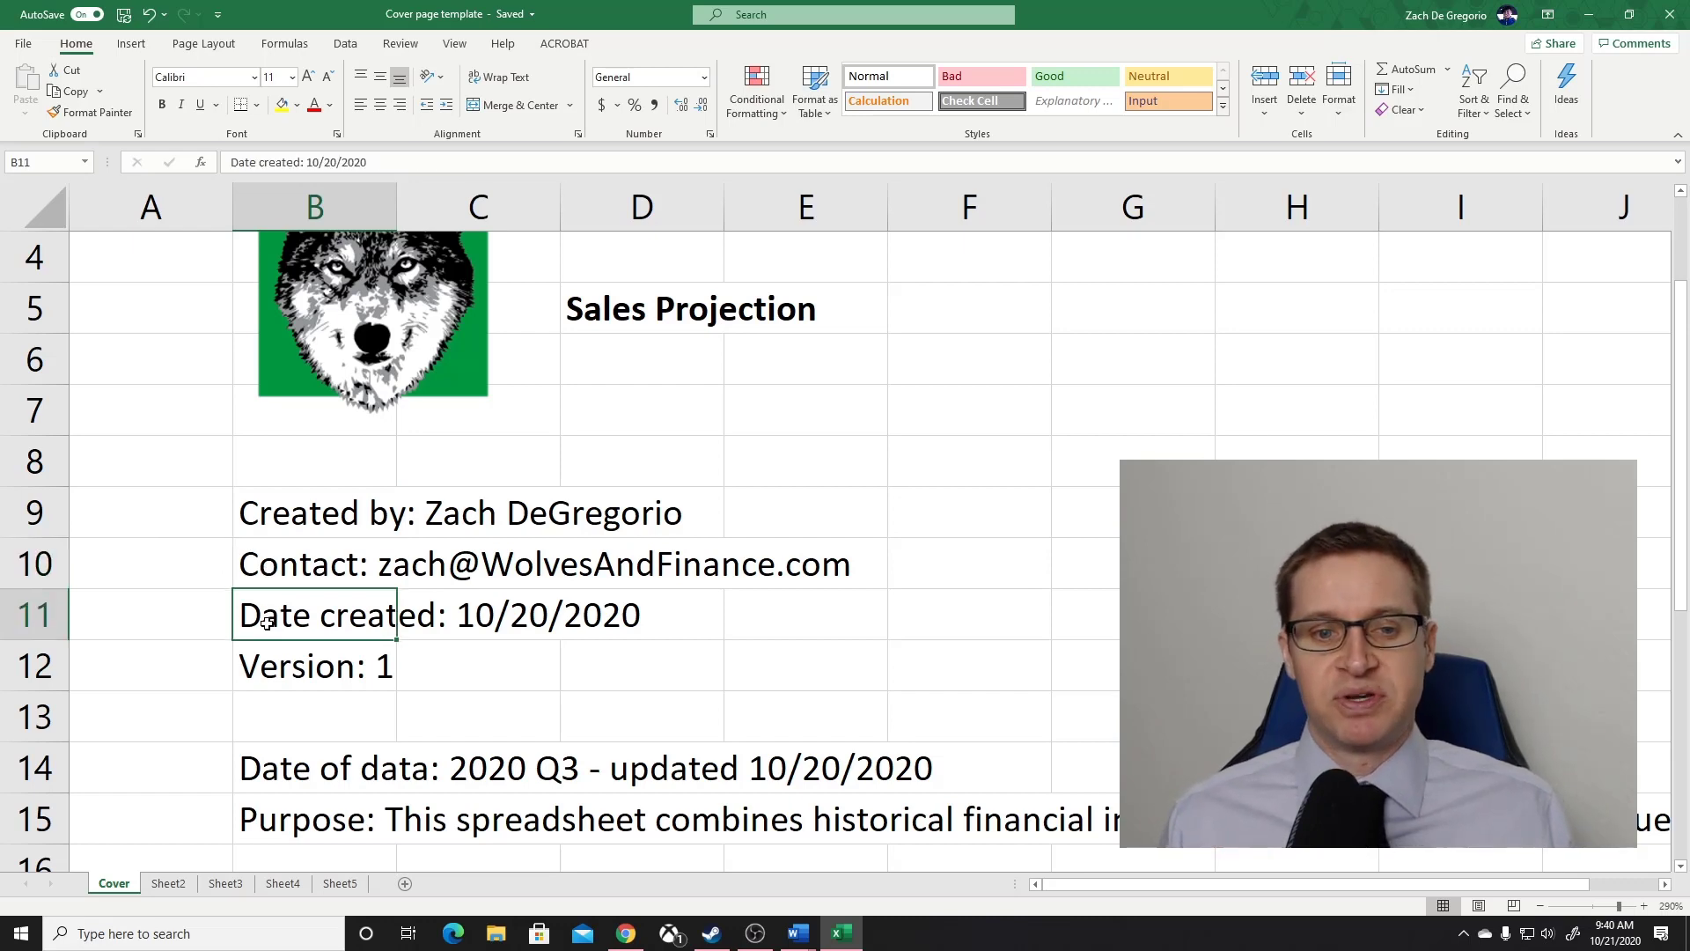
click(276, 672)
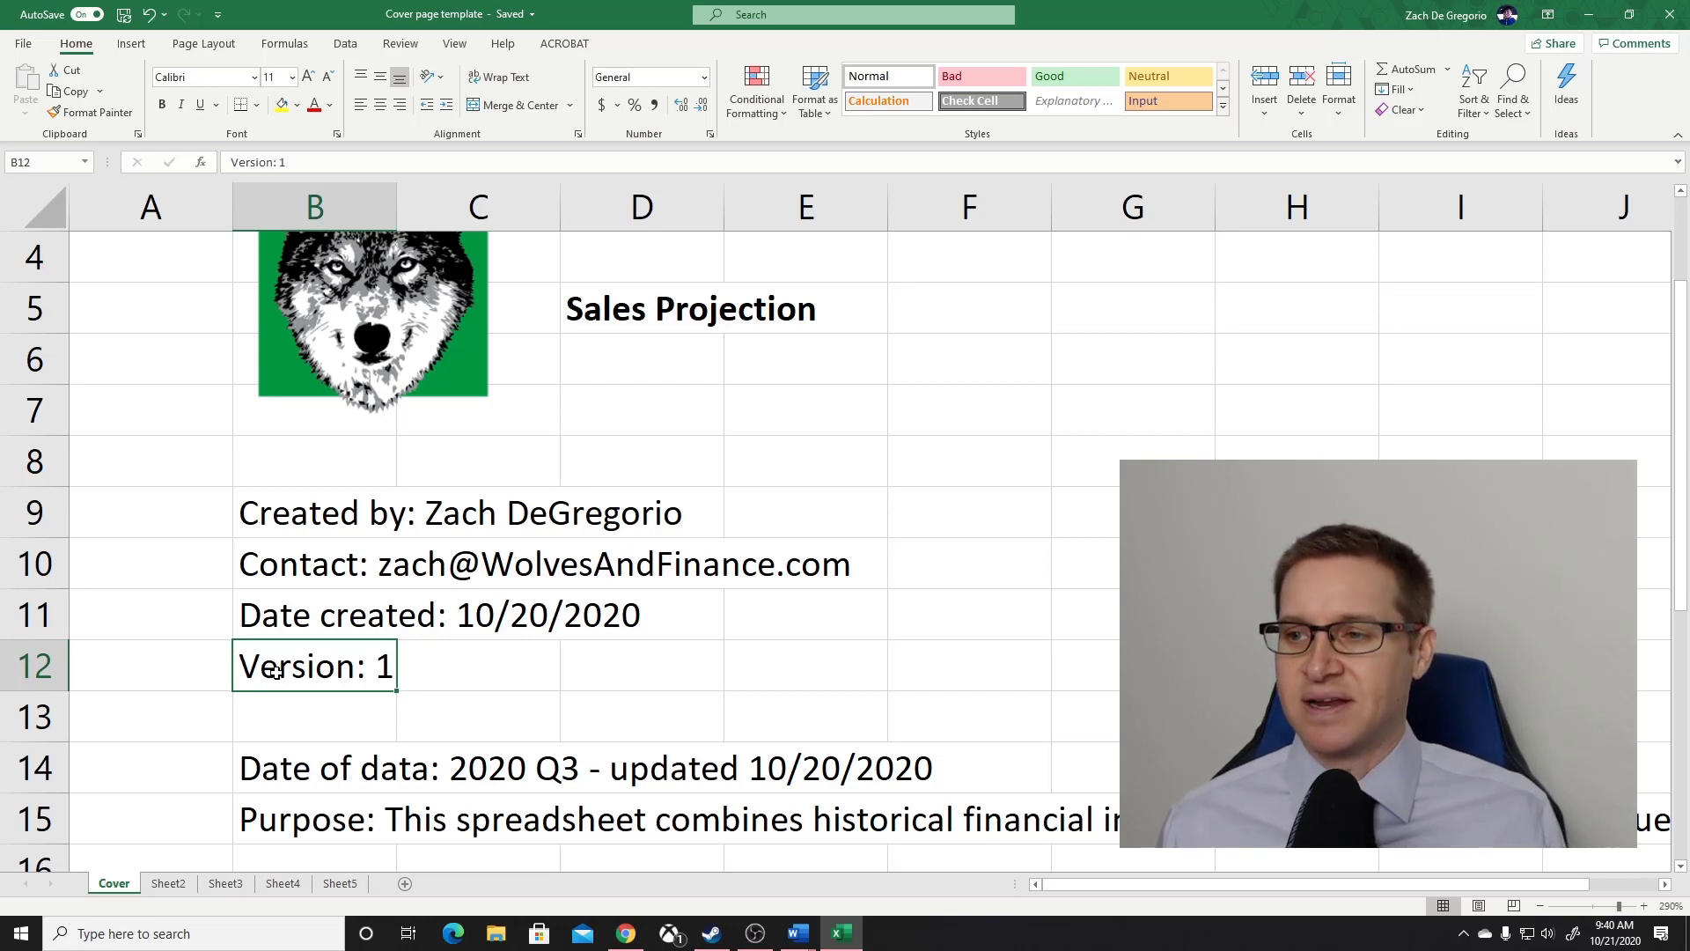
scroll(283, 677, down, 2)
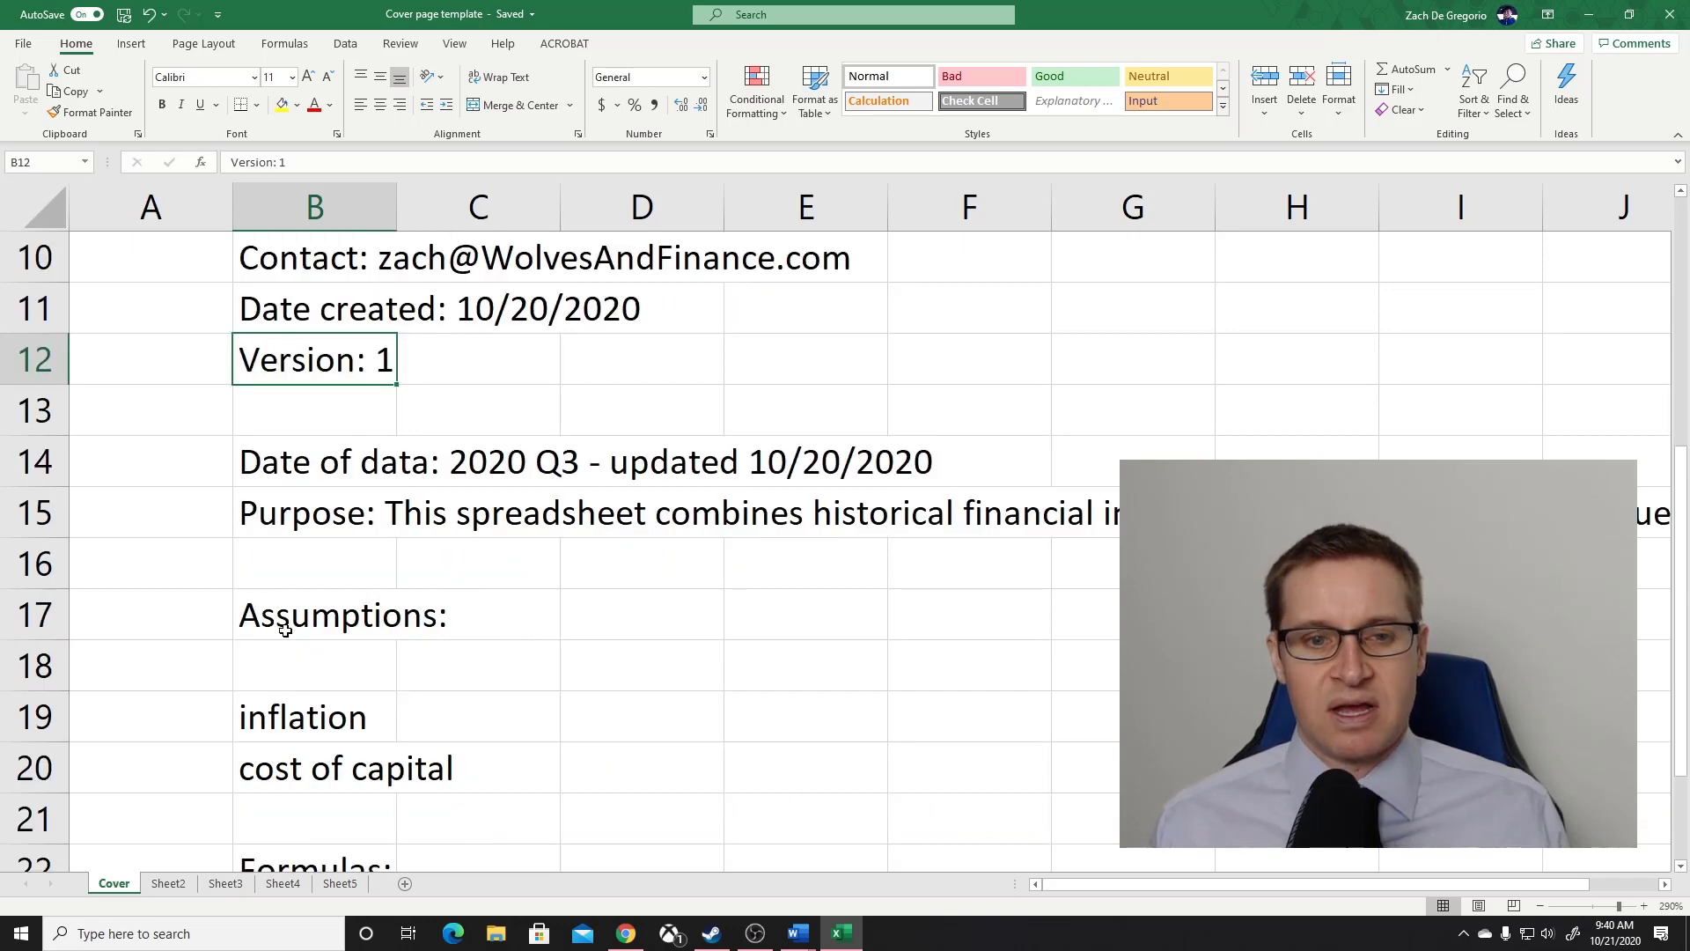
click(251, 467)
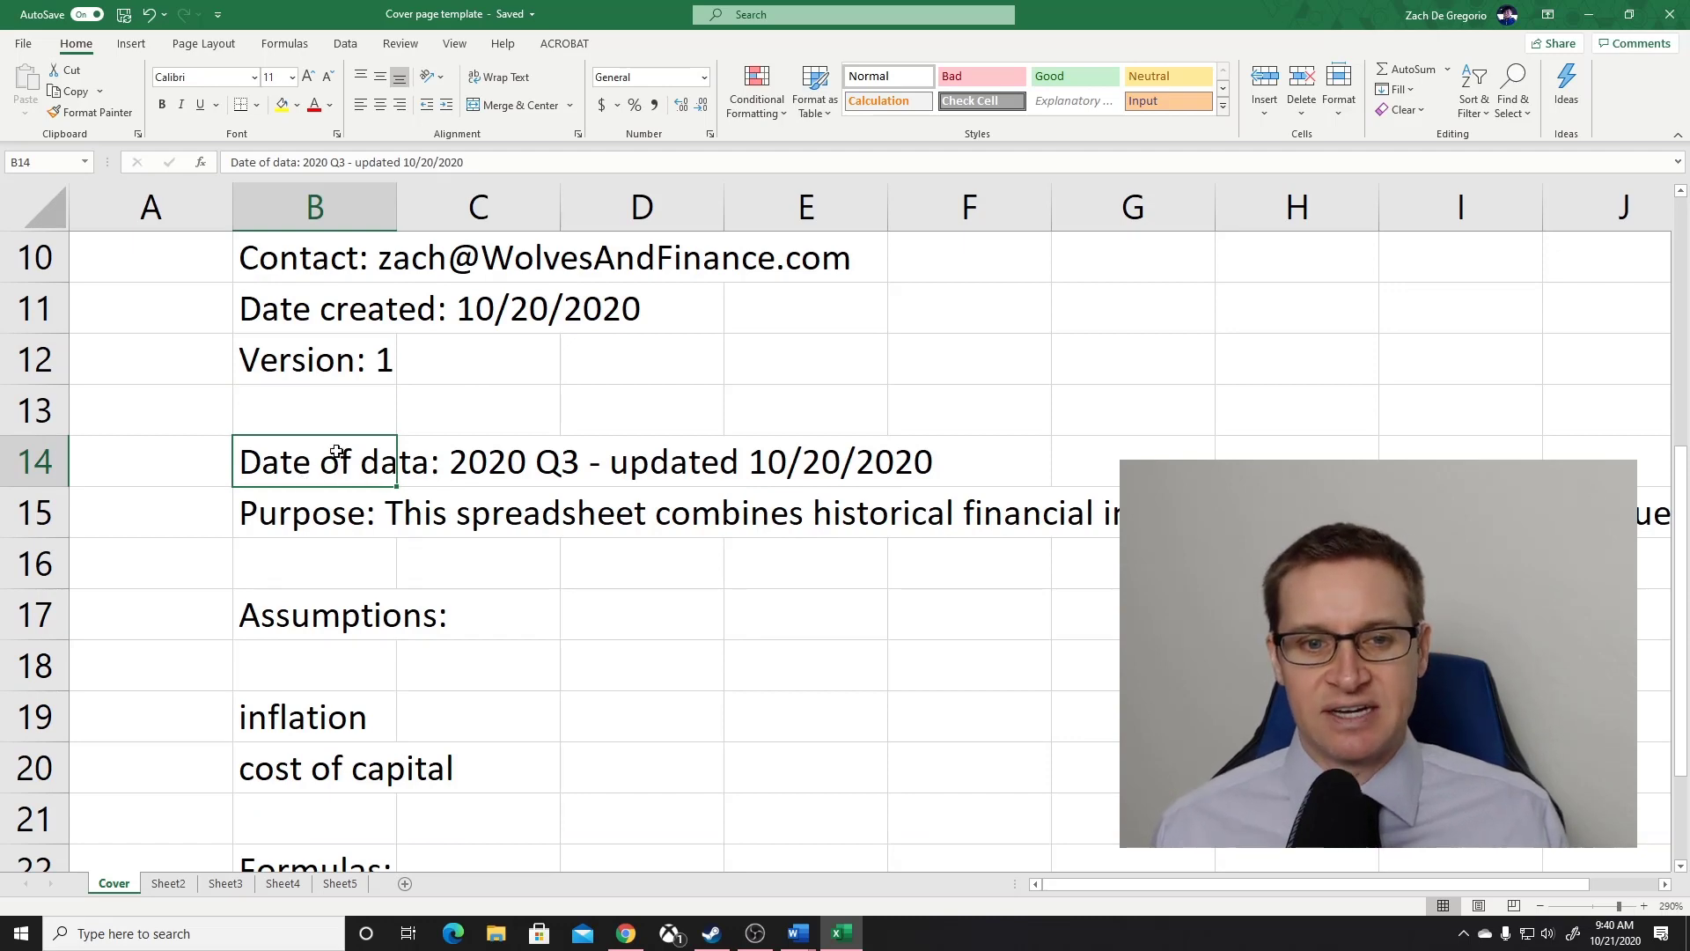
scroll(316, 393, up, 1)
scroll(315, 392, up, 3)
click(607, 453)
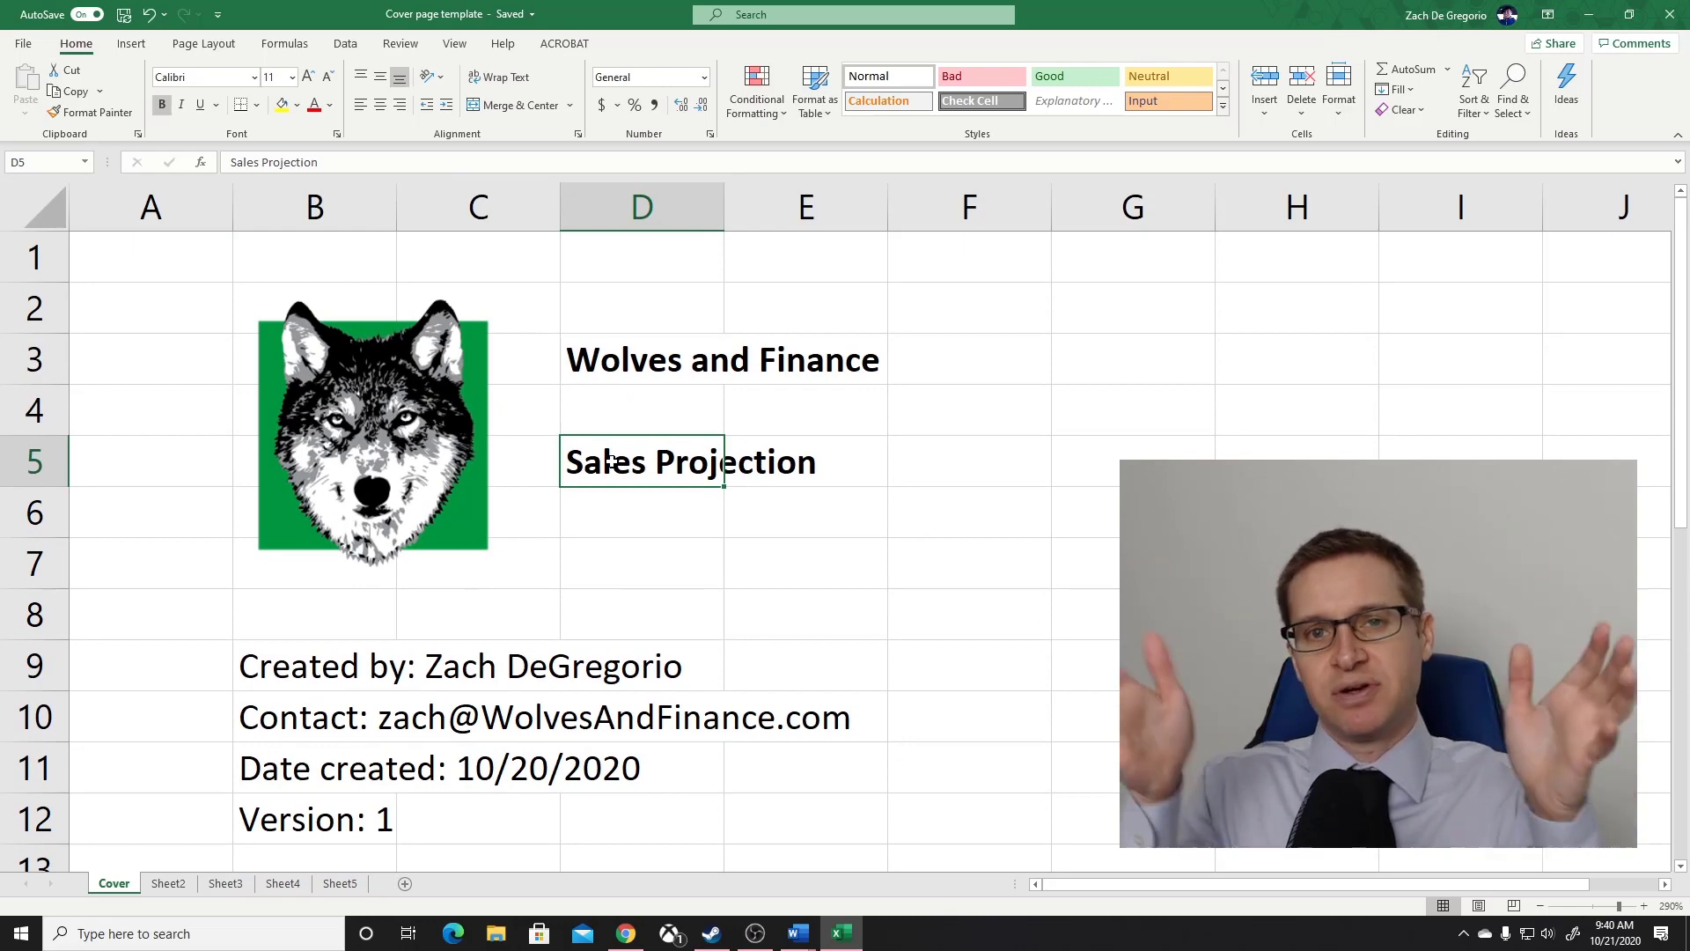
scroll(608, 476, down, 2)
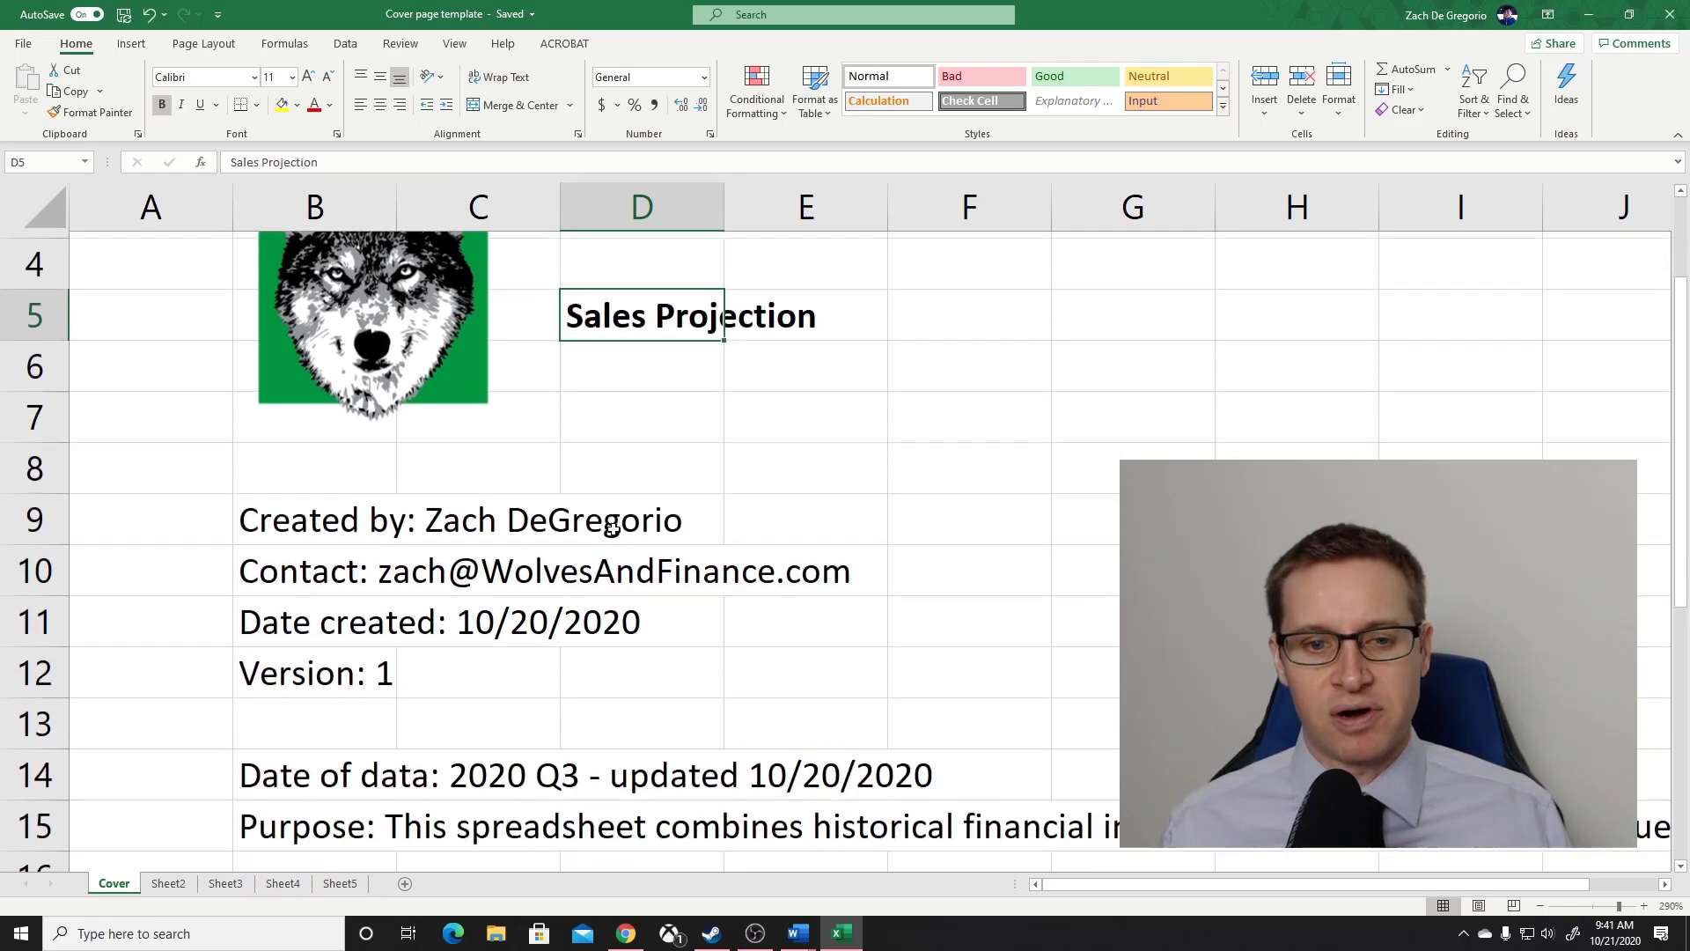
click(373, 619)
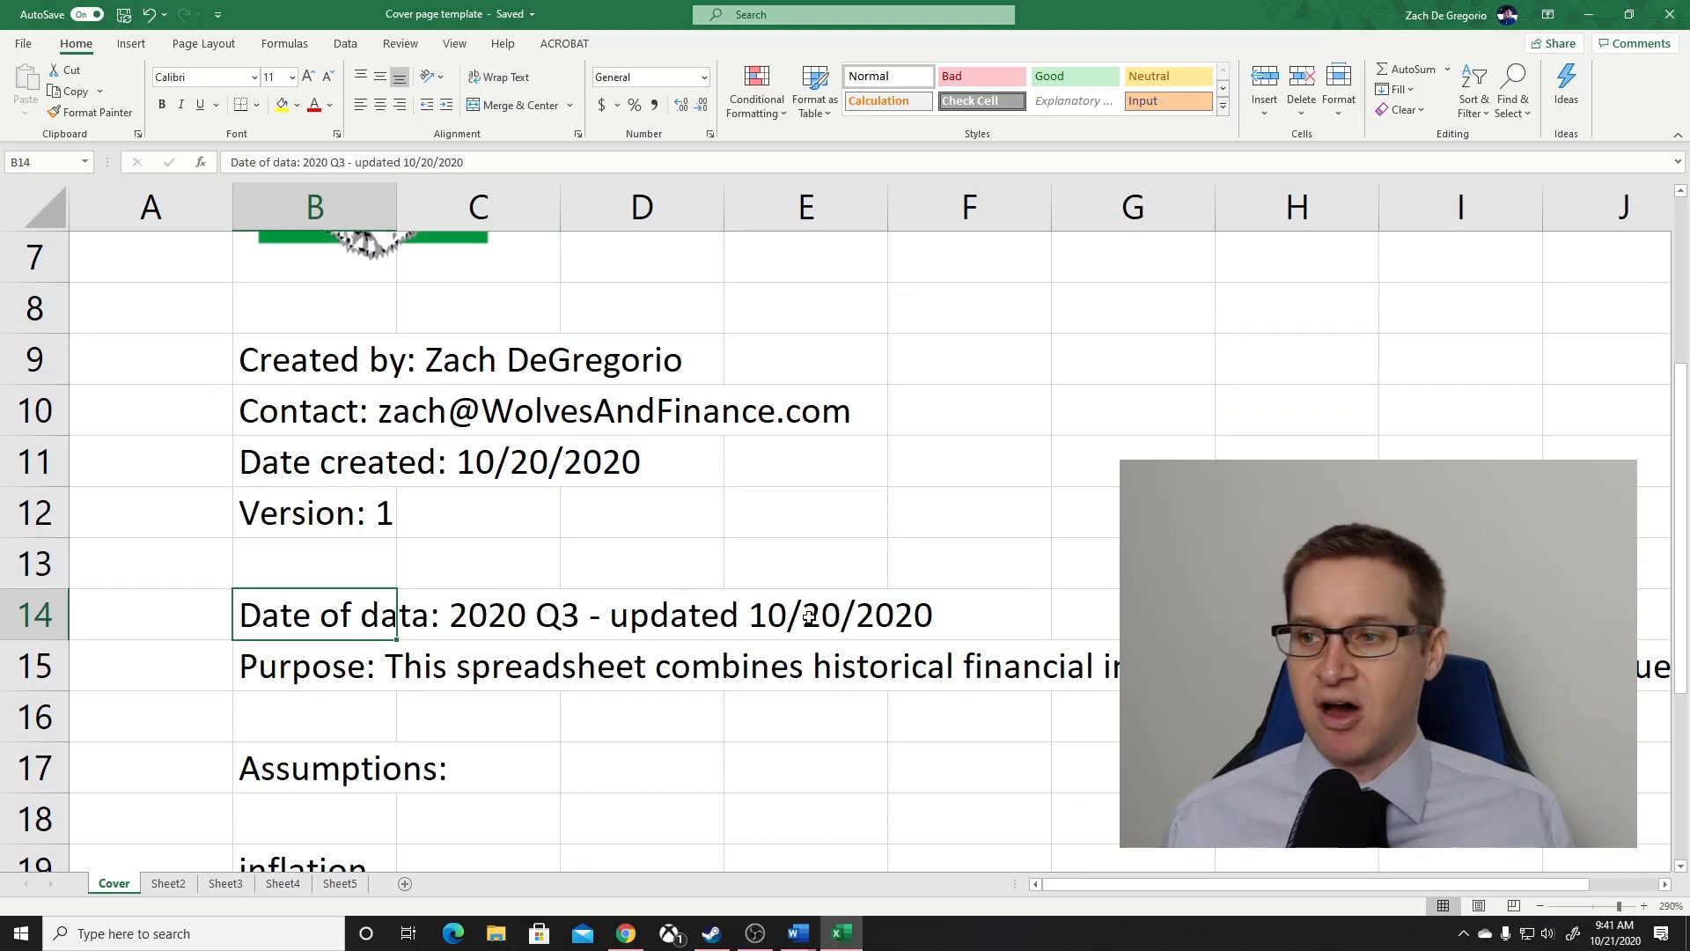
click(350, 662)
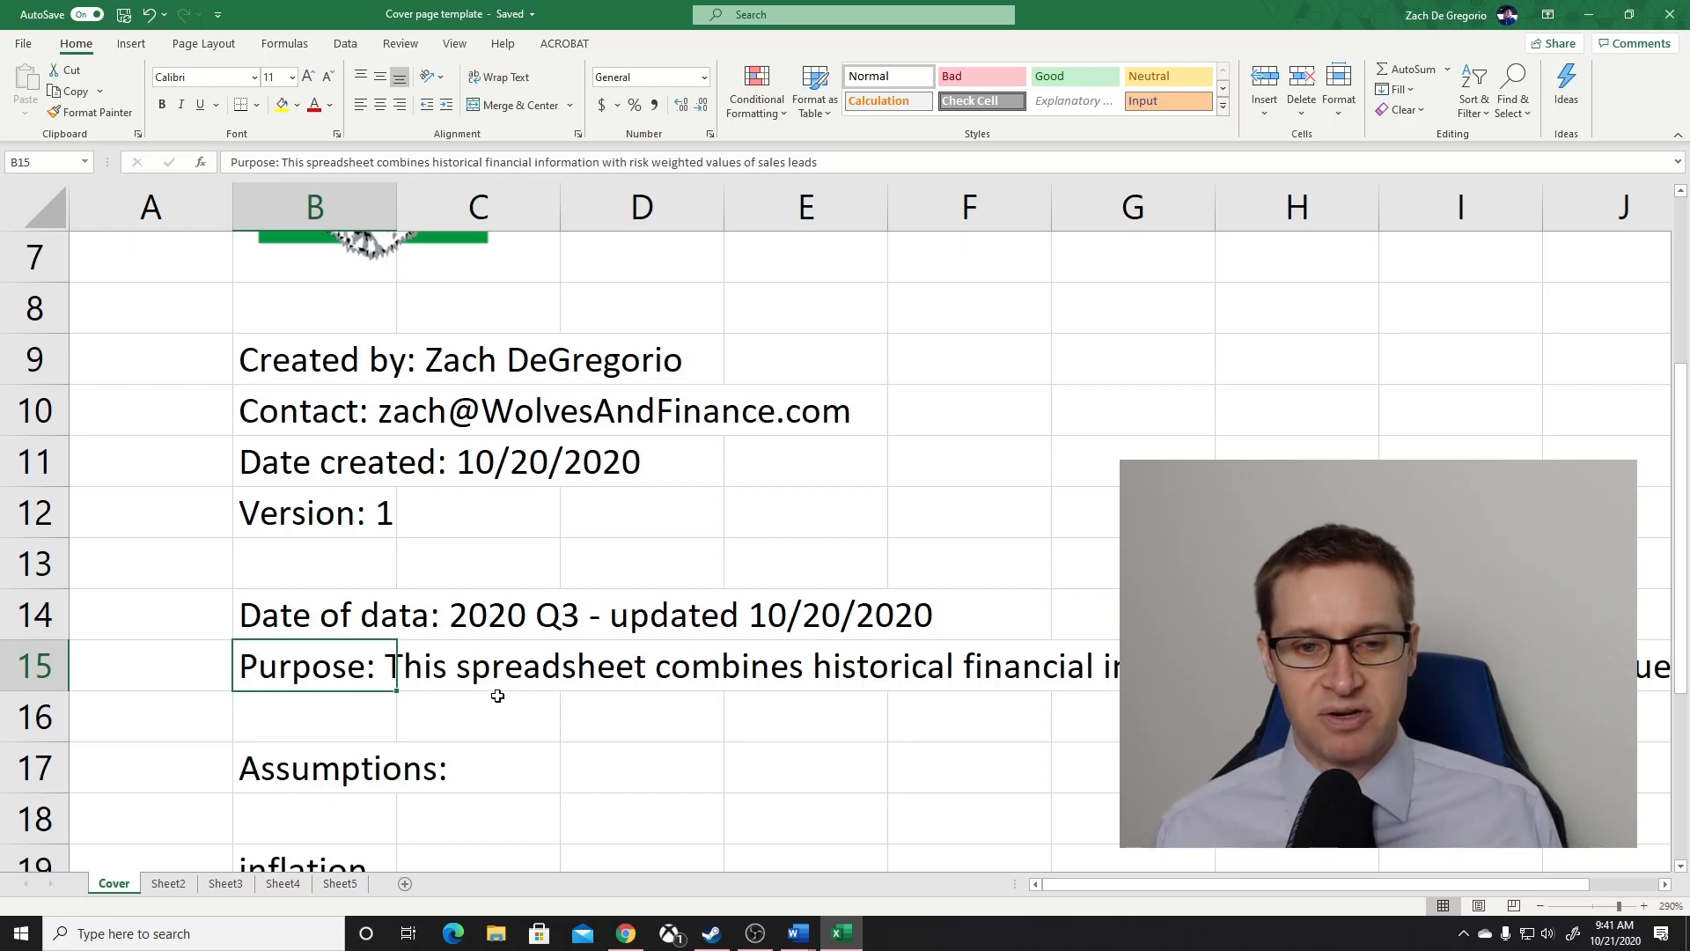
drag(1096, 884, 1162, 884)
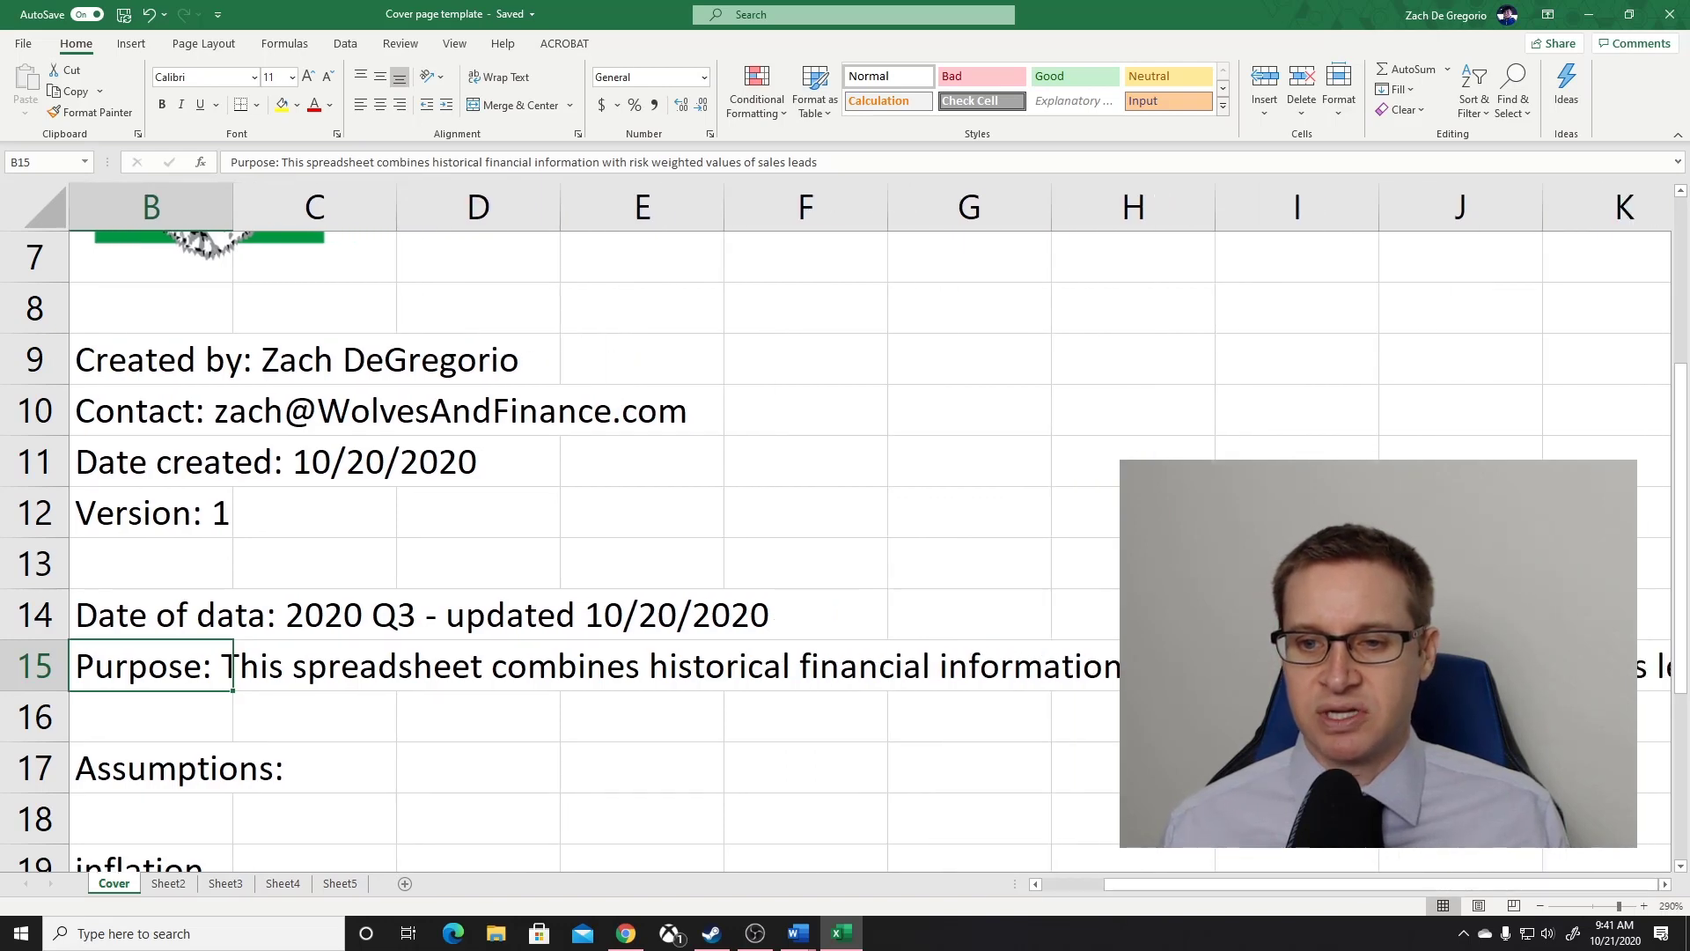
key(Down)
key(Right)
key(Right)
key(Right)
key(Right)
key(Right)
key(Right)
key(Right)
key(Right)
key(Right)
key(Right)
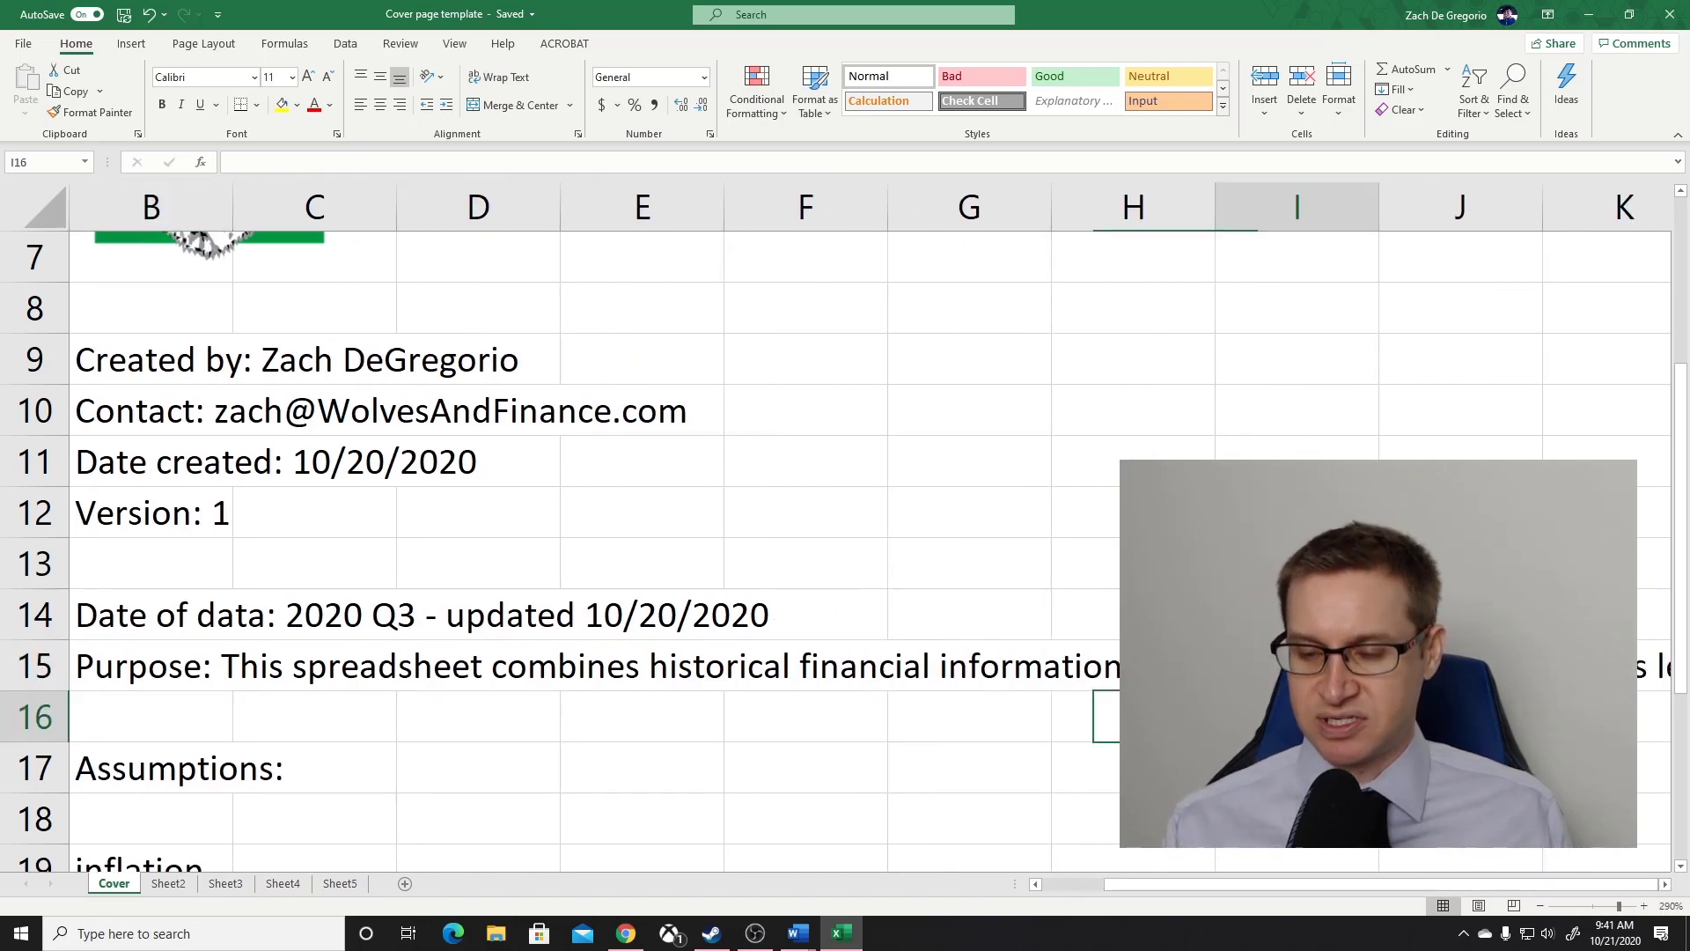
key(Right)
key(Right)
key(Right)
key(Right)
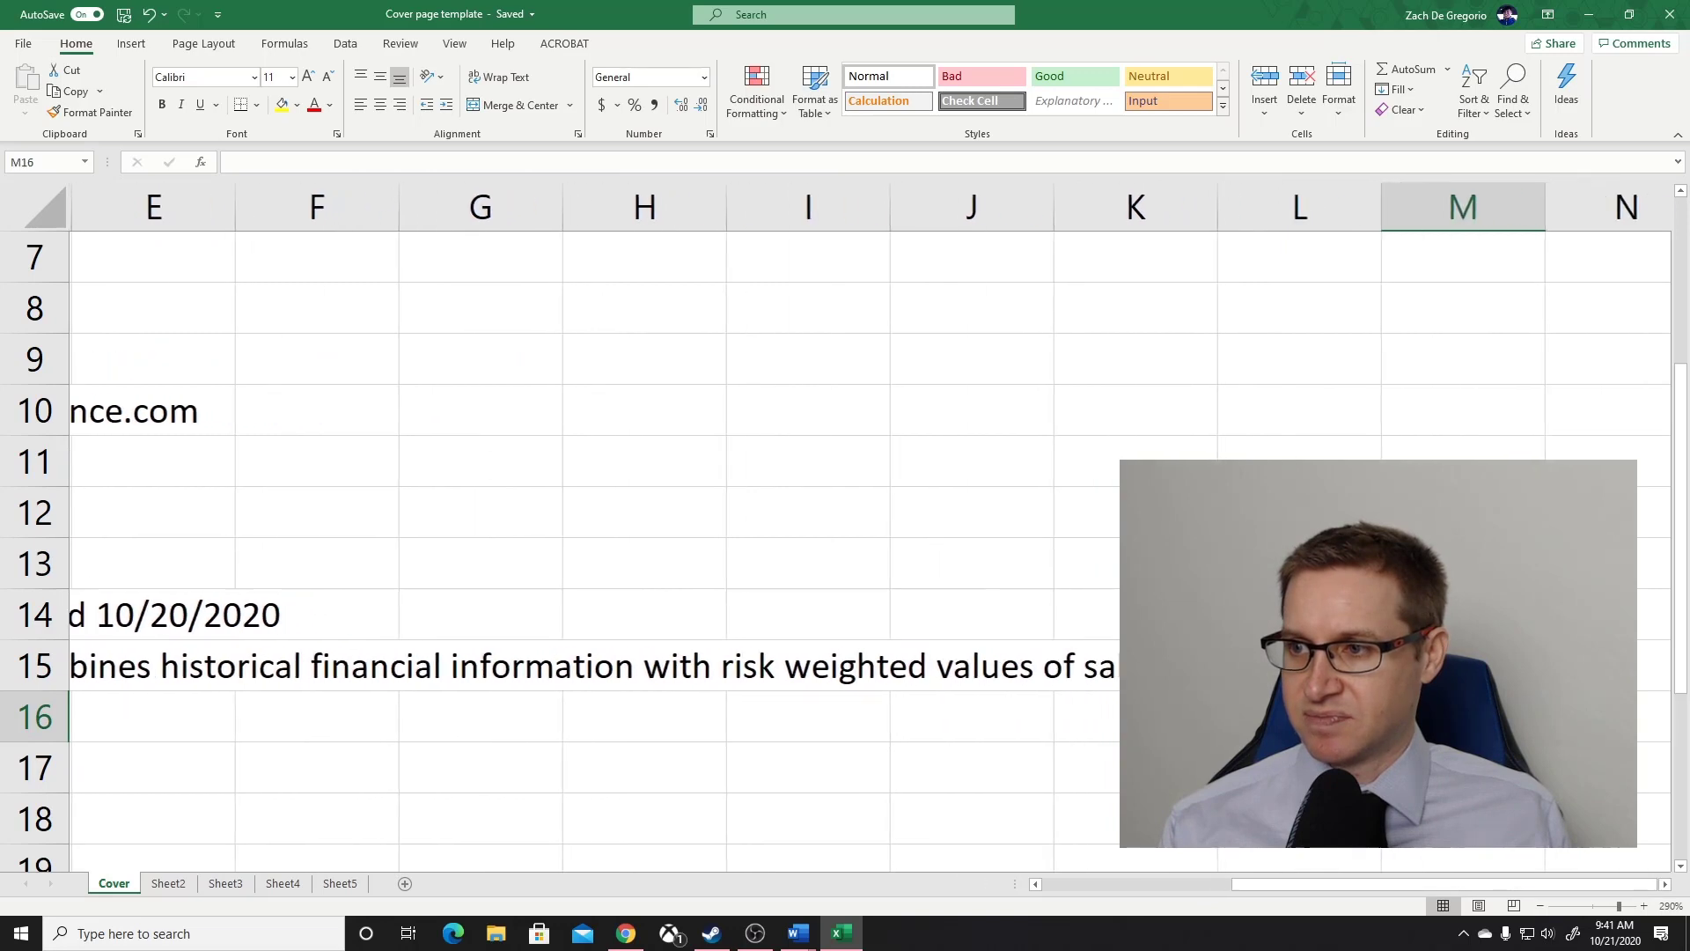
key(Left)
key(Left)
key(Left)
key(Left)
key(Left)
key(Left)
key(Left)
key(Left)
key(Left)
key(Left)
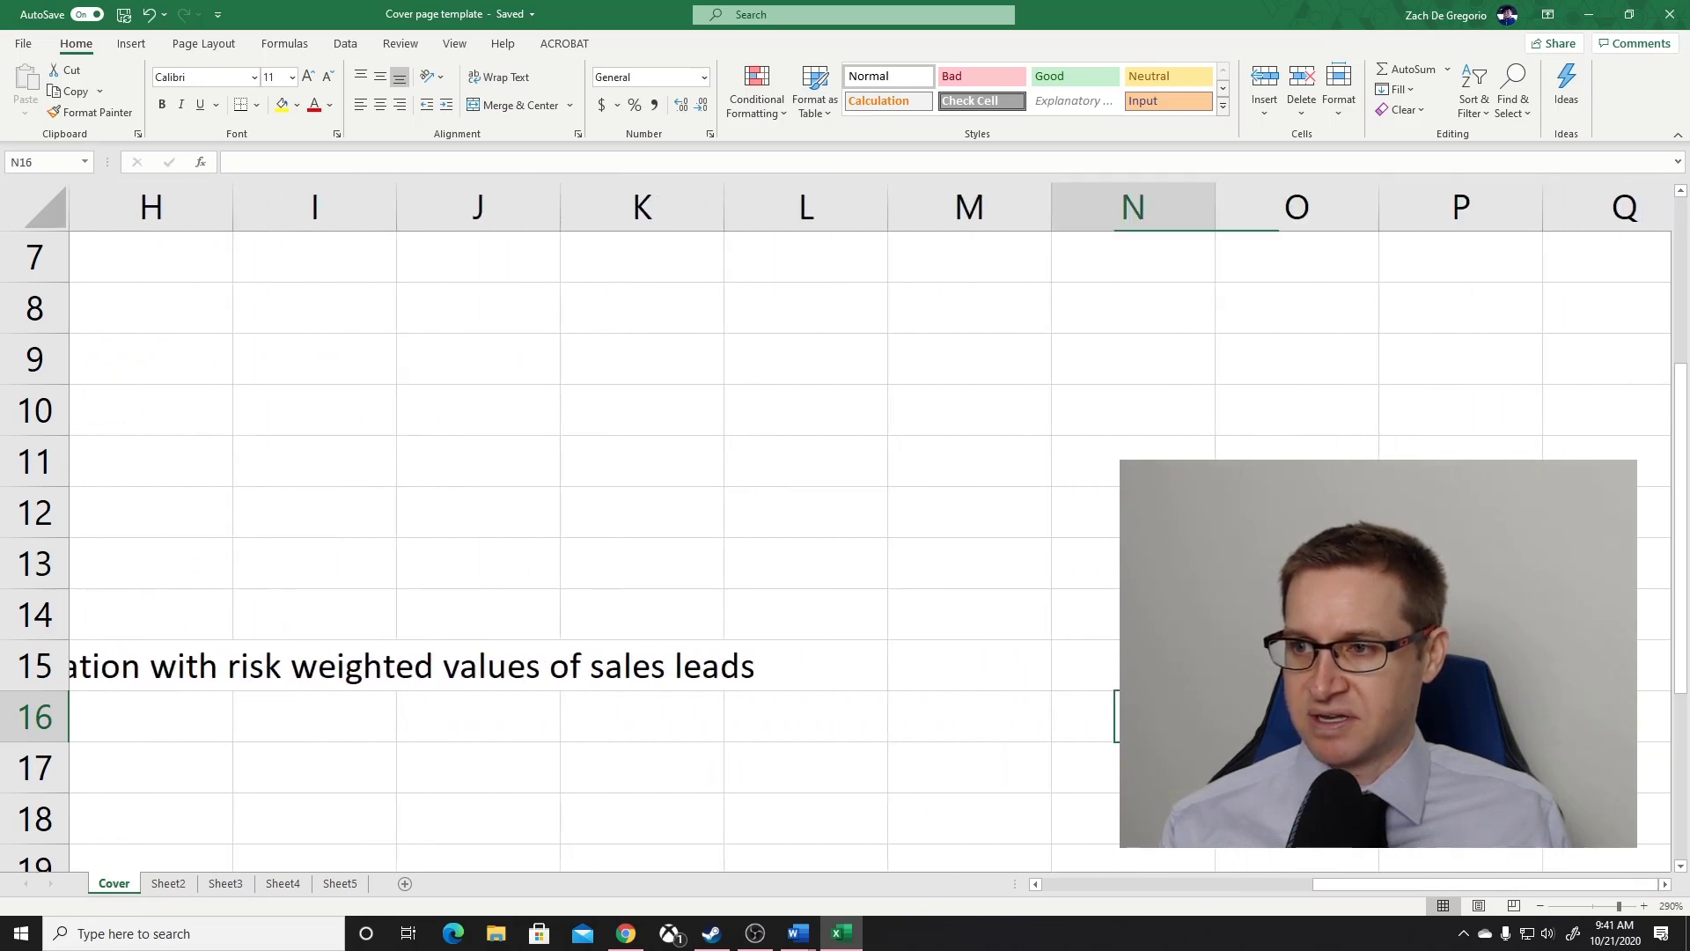
key(Left)
key(Left)
key(Left)
key(Left)
key(Left)
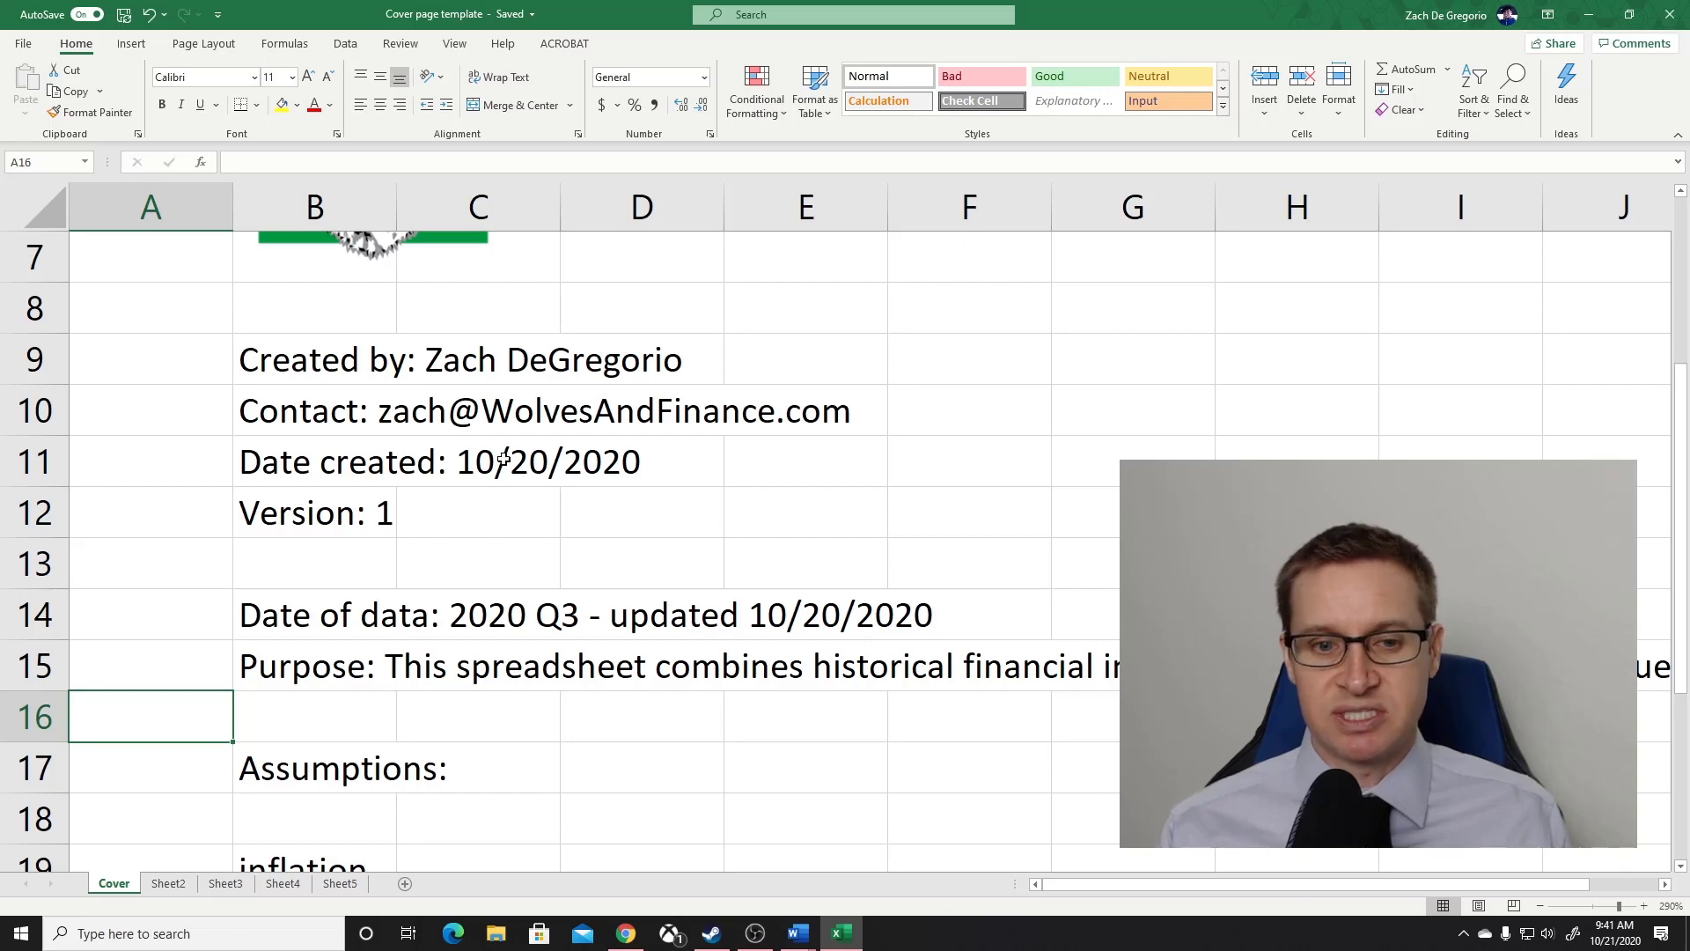
scroll(503, 459, down, 2)
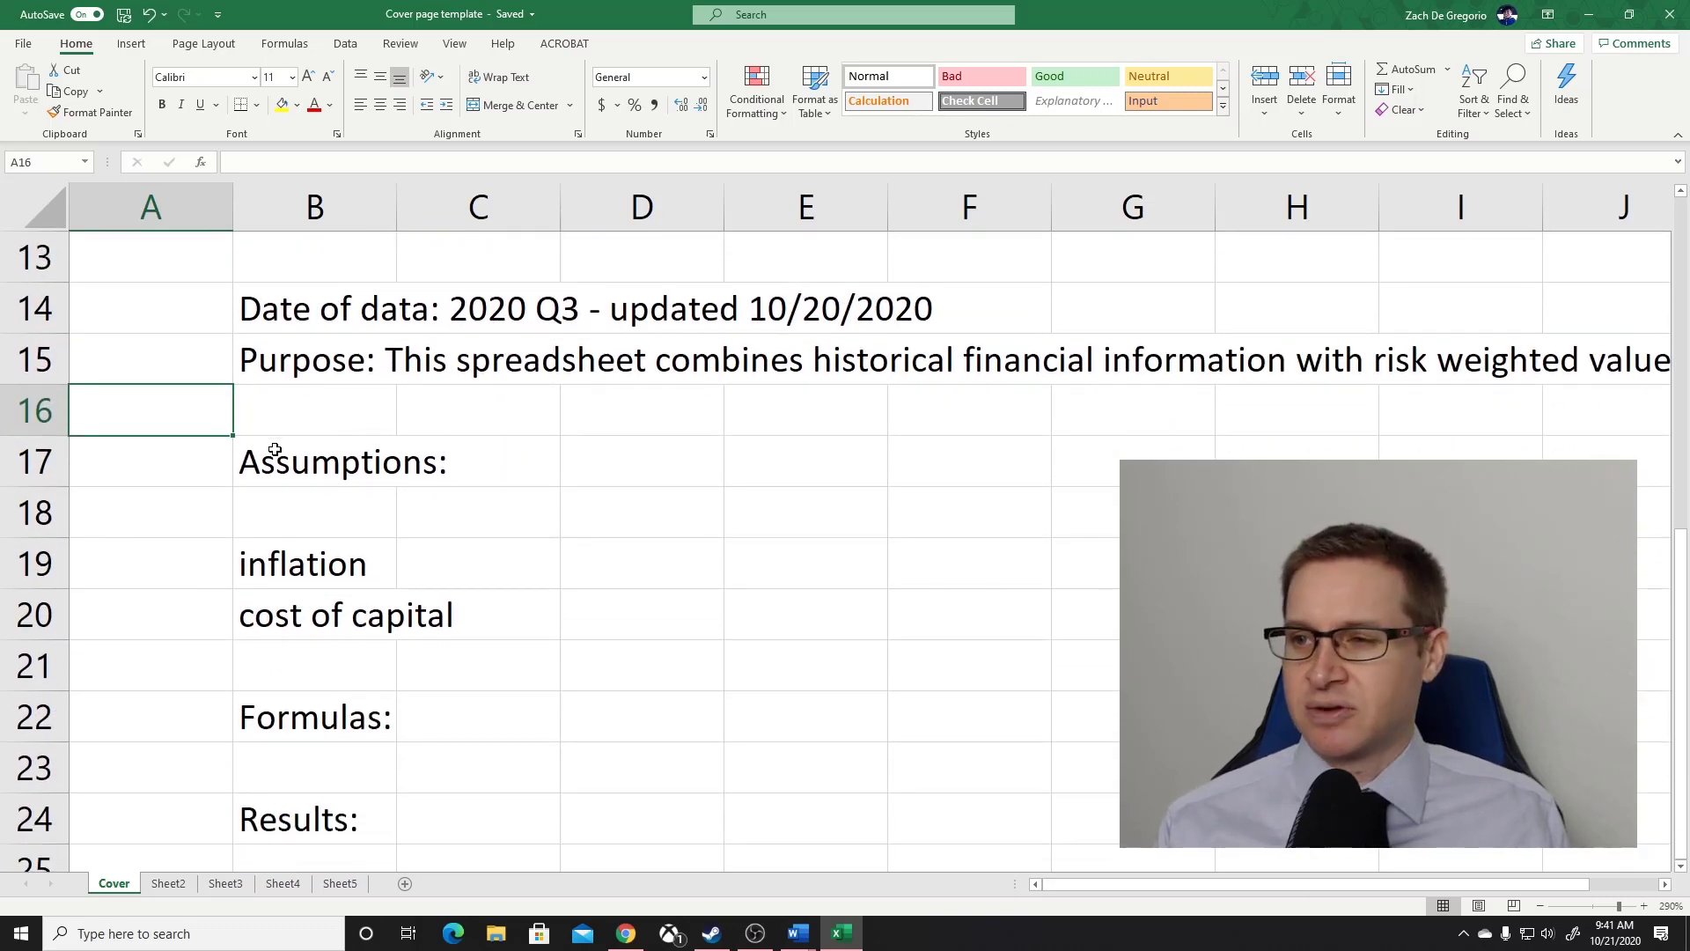
scroll(317, 585, down, 1)
scroll(318, 586, up, 1)
click(282, 454)
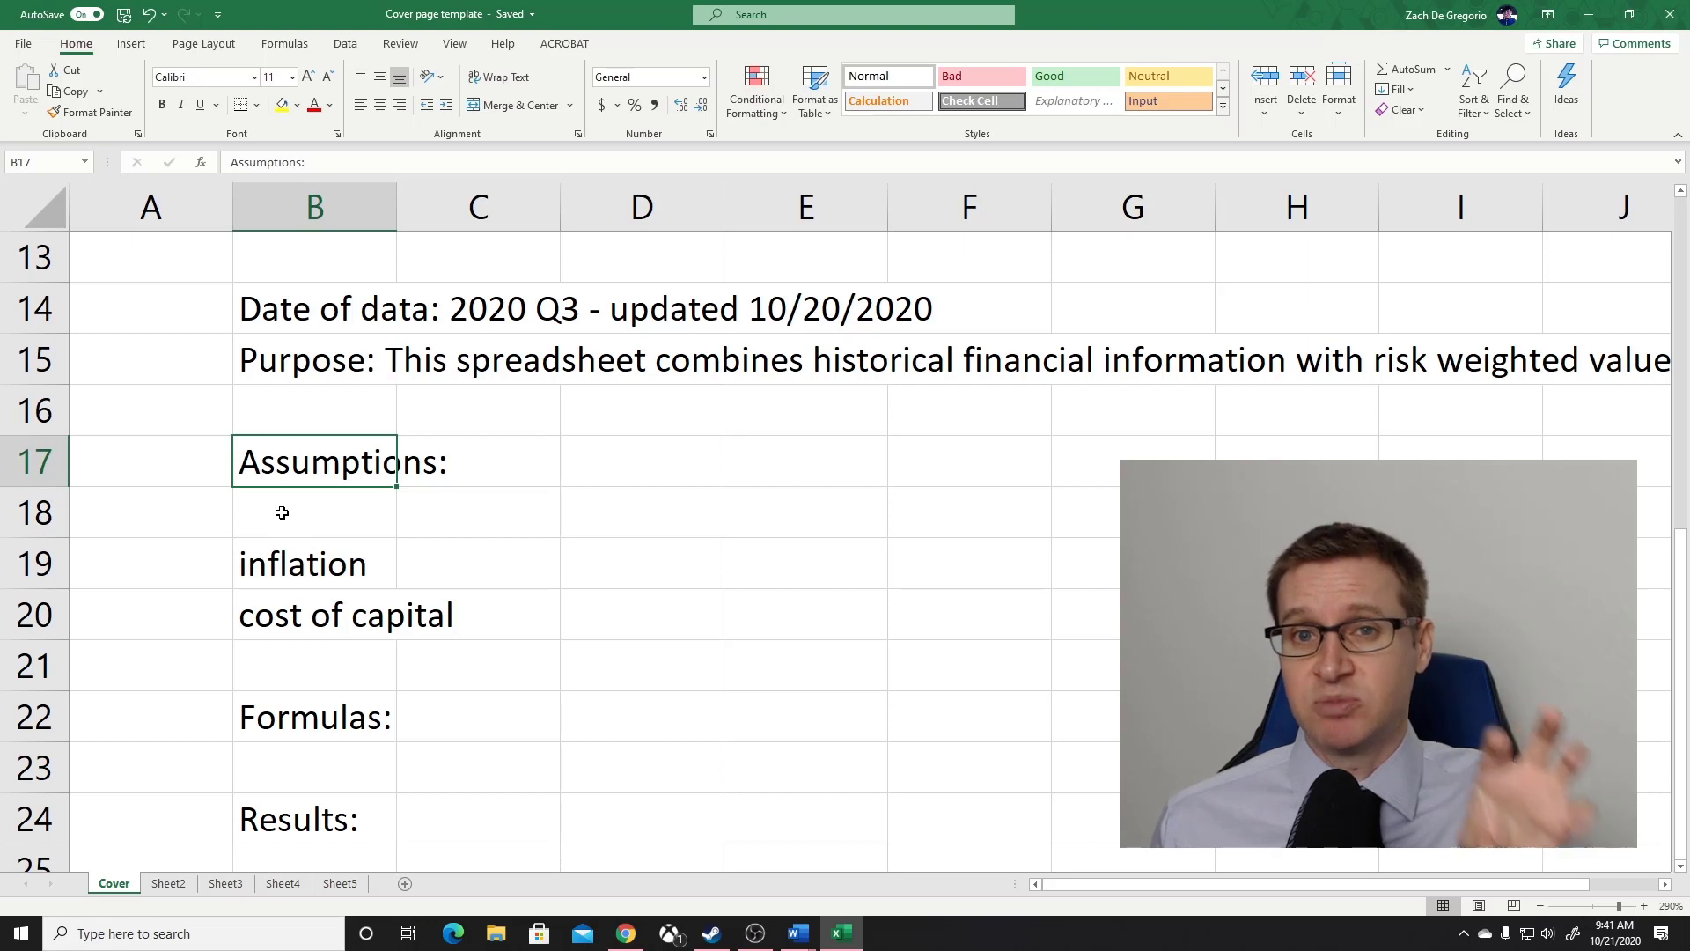
click(294, 577)
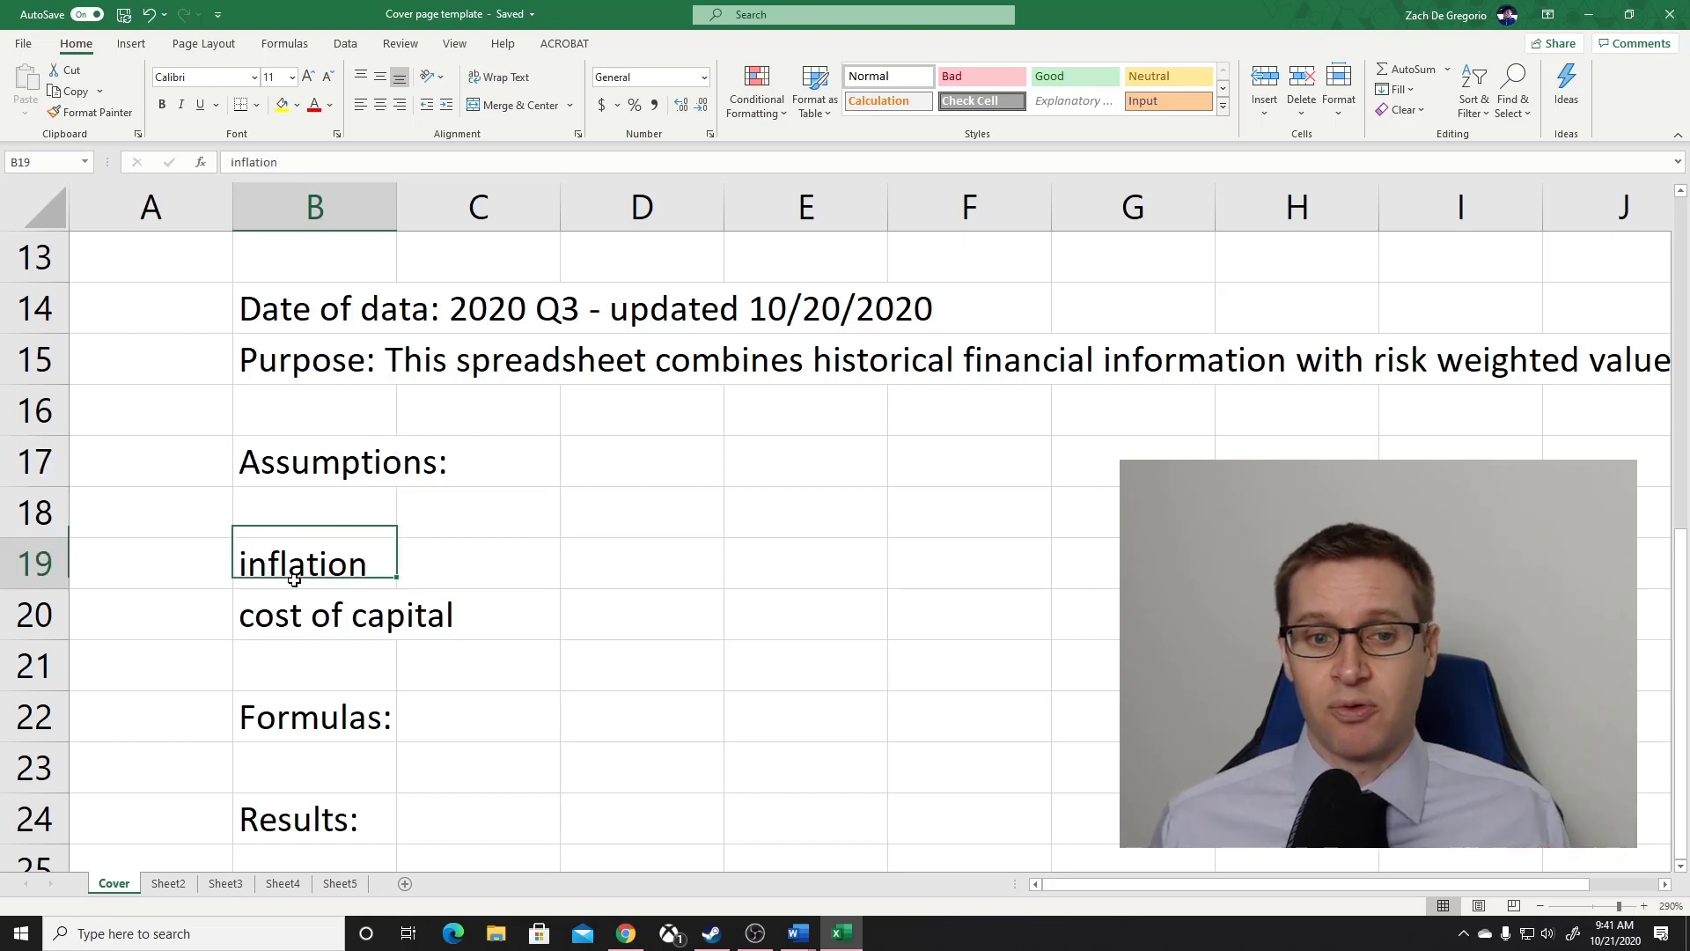
click(290, 619)
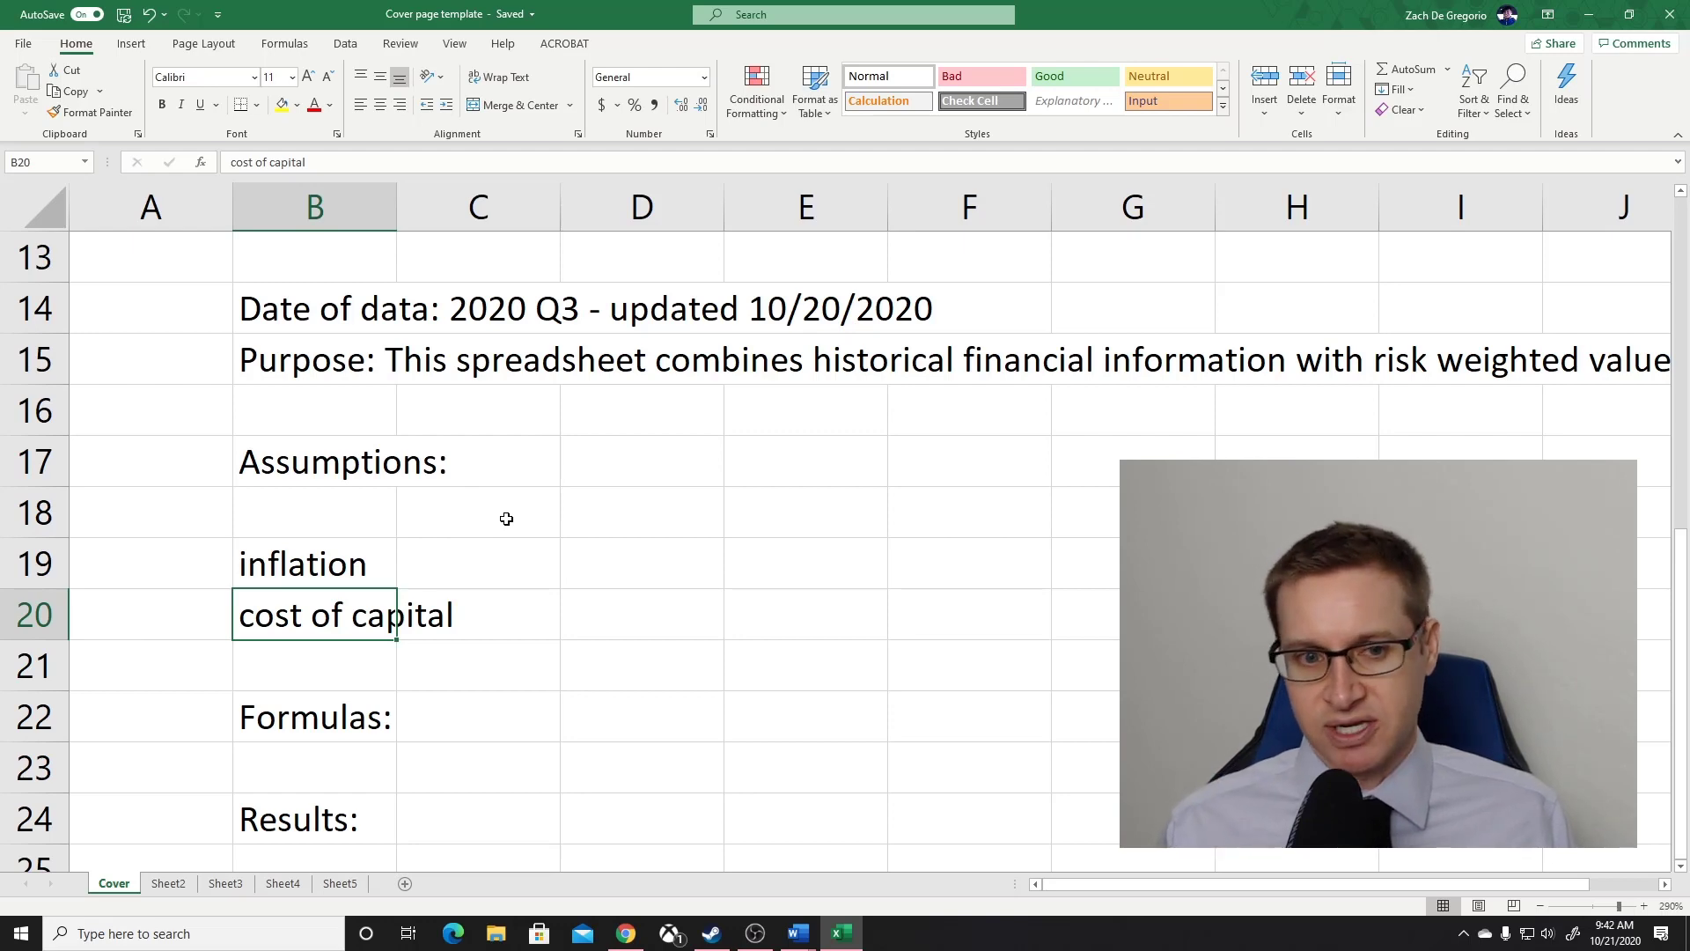
scroll(506, 519, down, 2)
click(361, 422)
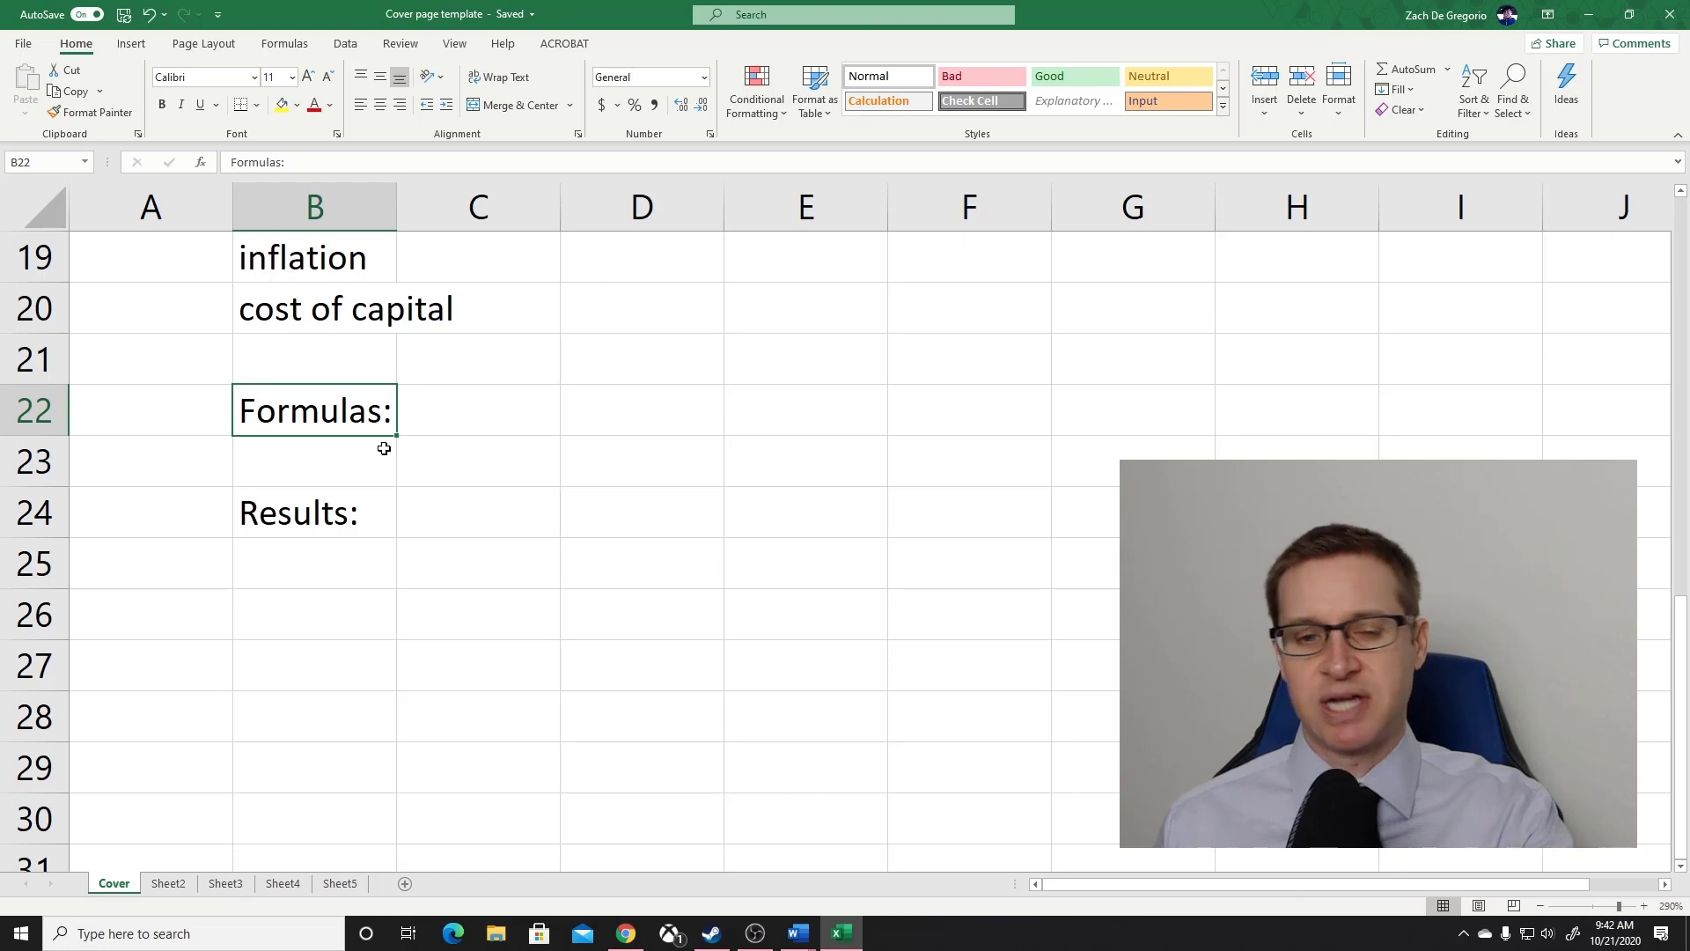
click(314, 516)
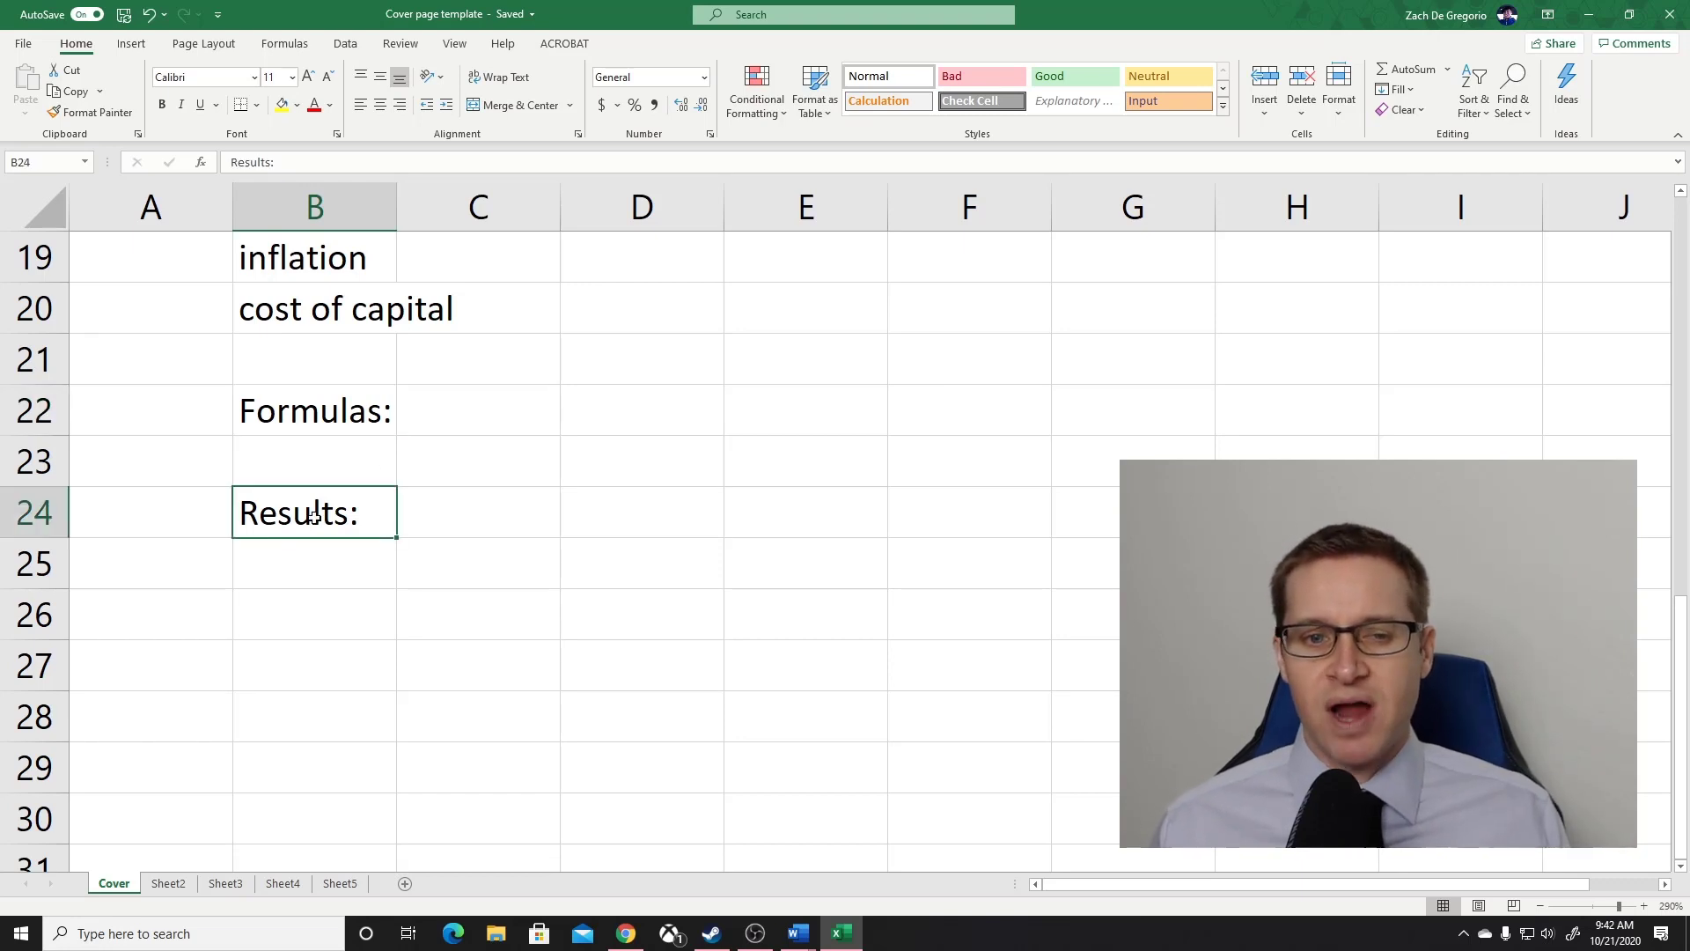
scroll(317, 518, down, 1)
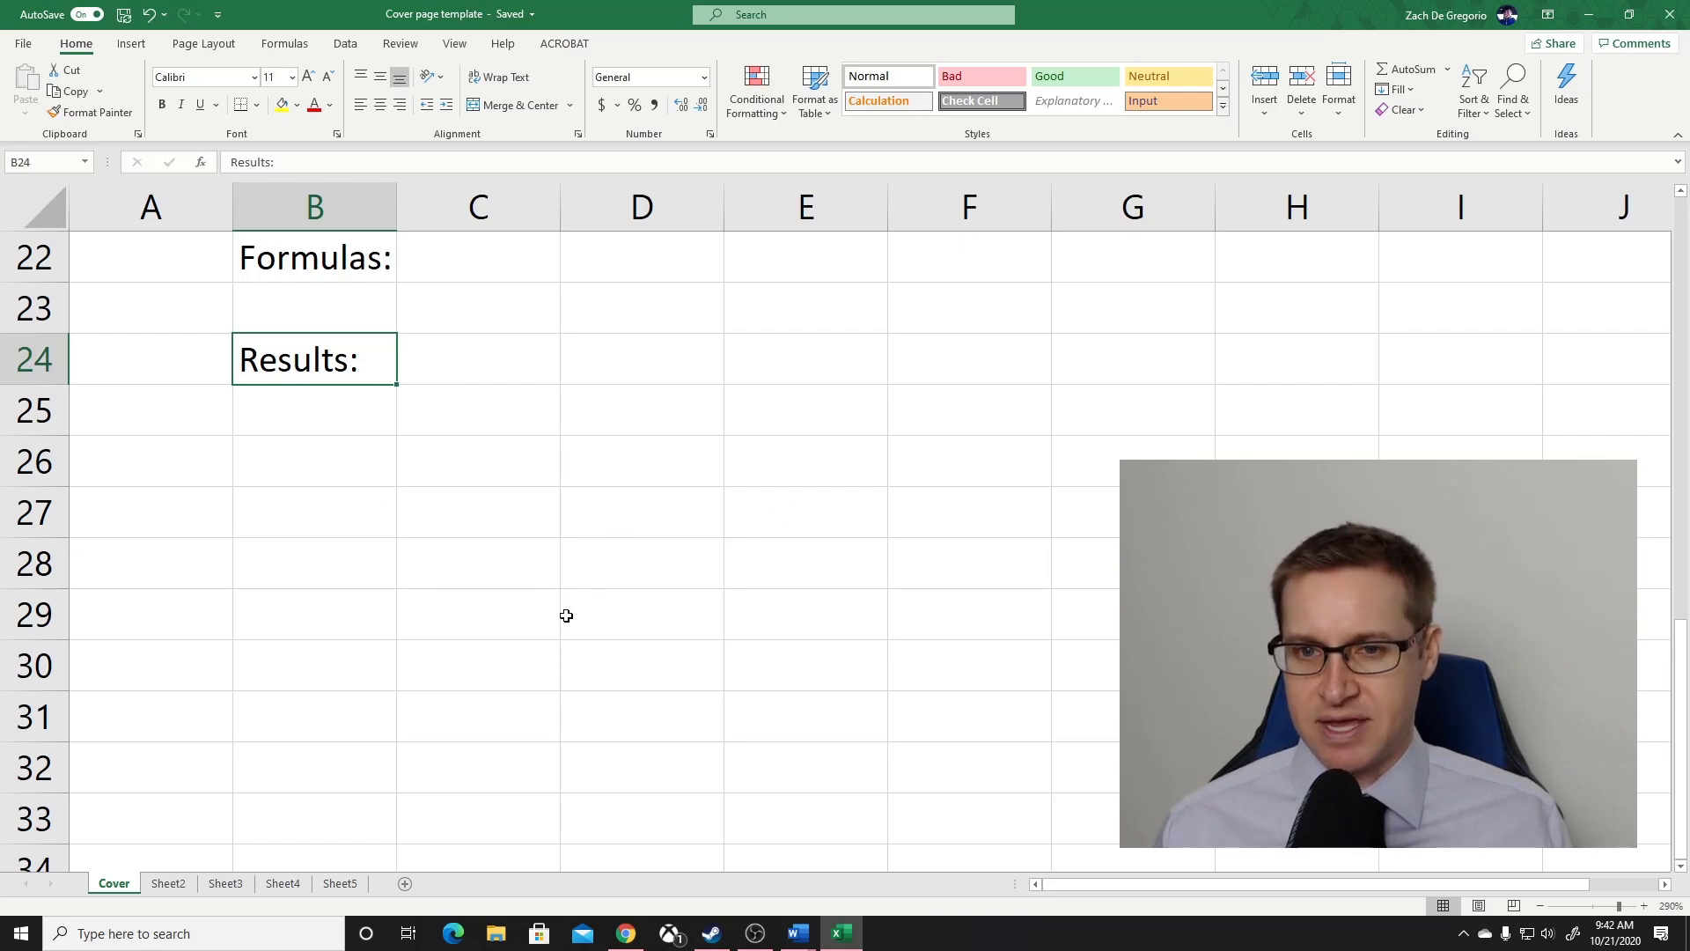
scroll(564, 609, up, 7)
click(586, 473)
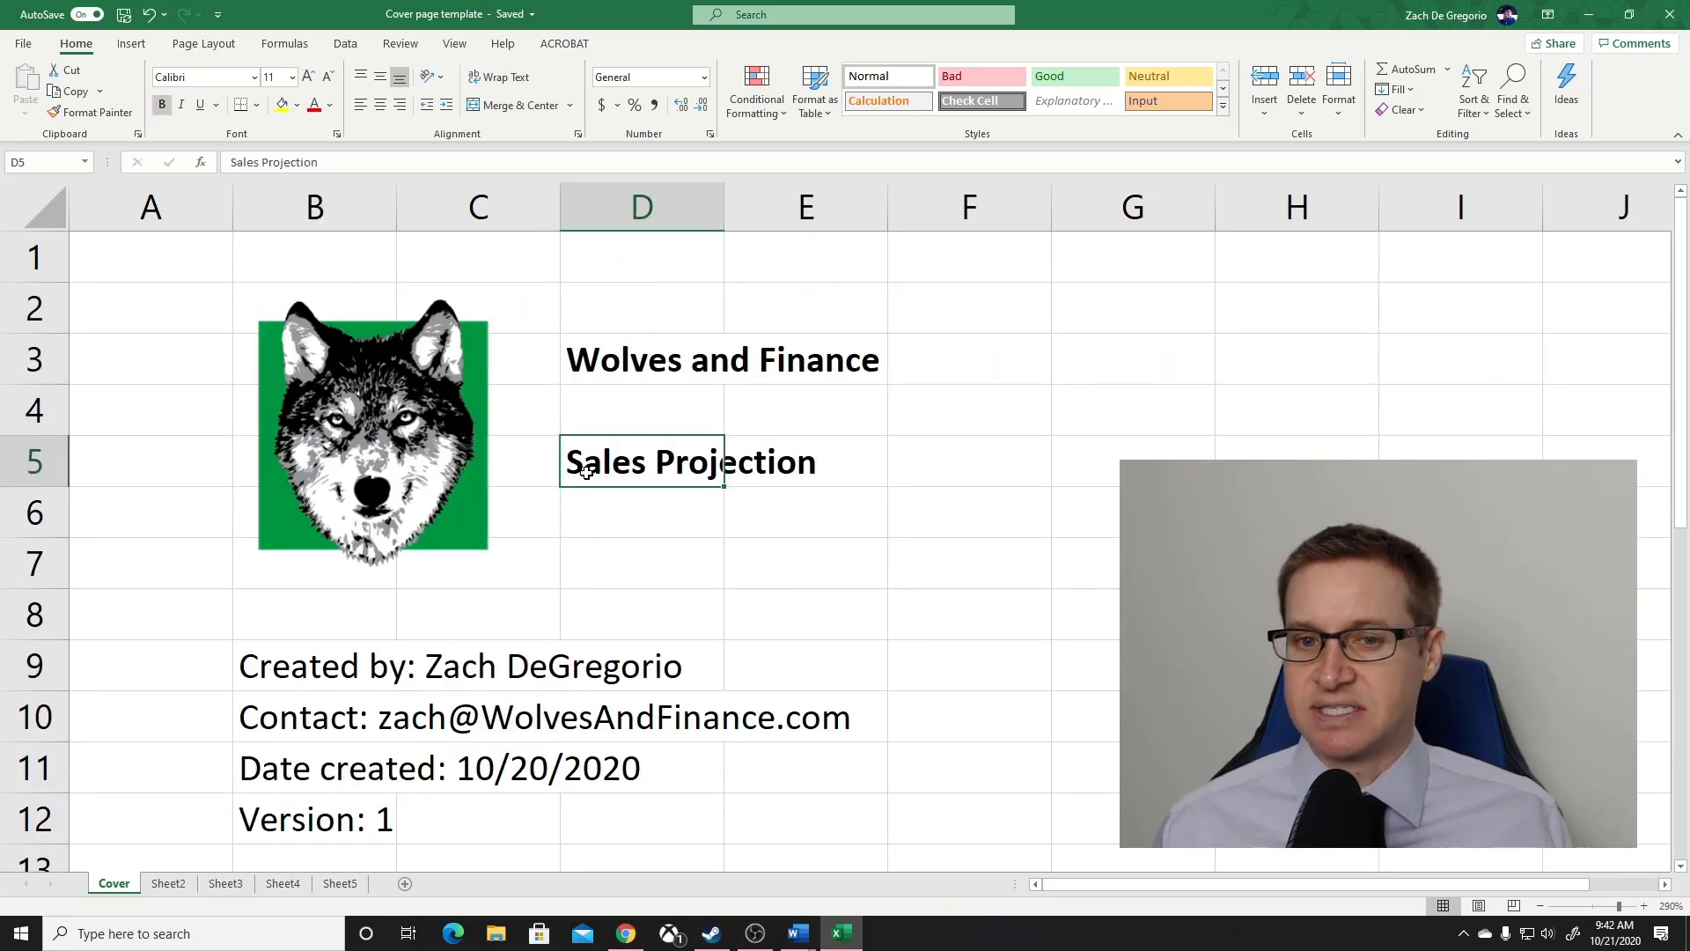
scroll(607, 500, down, 6)
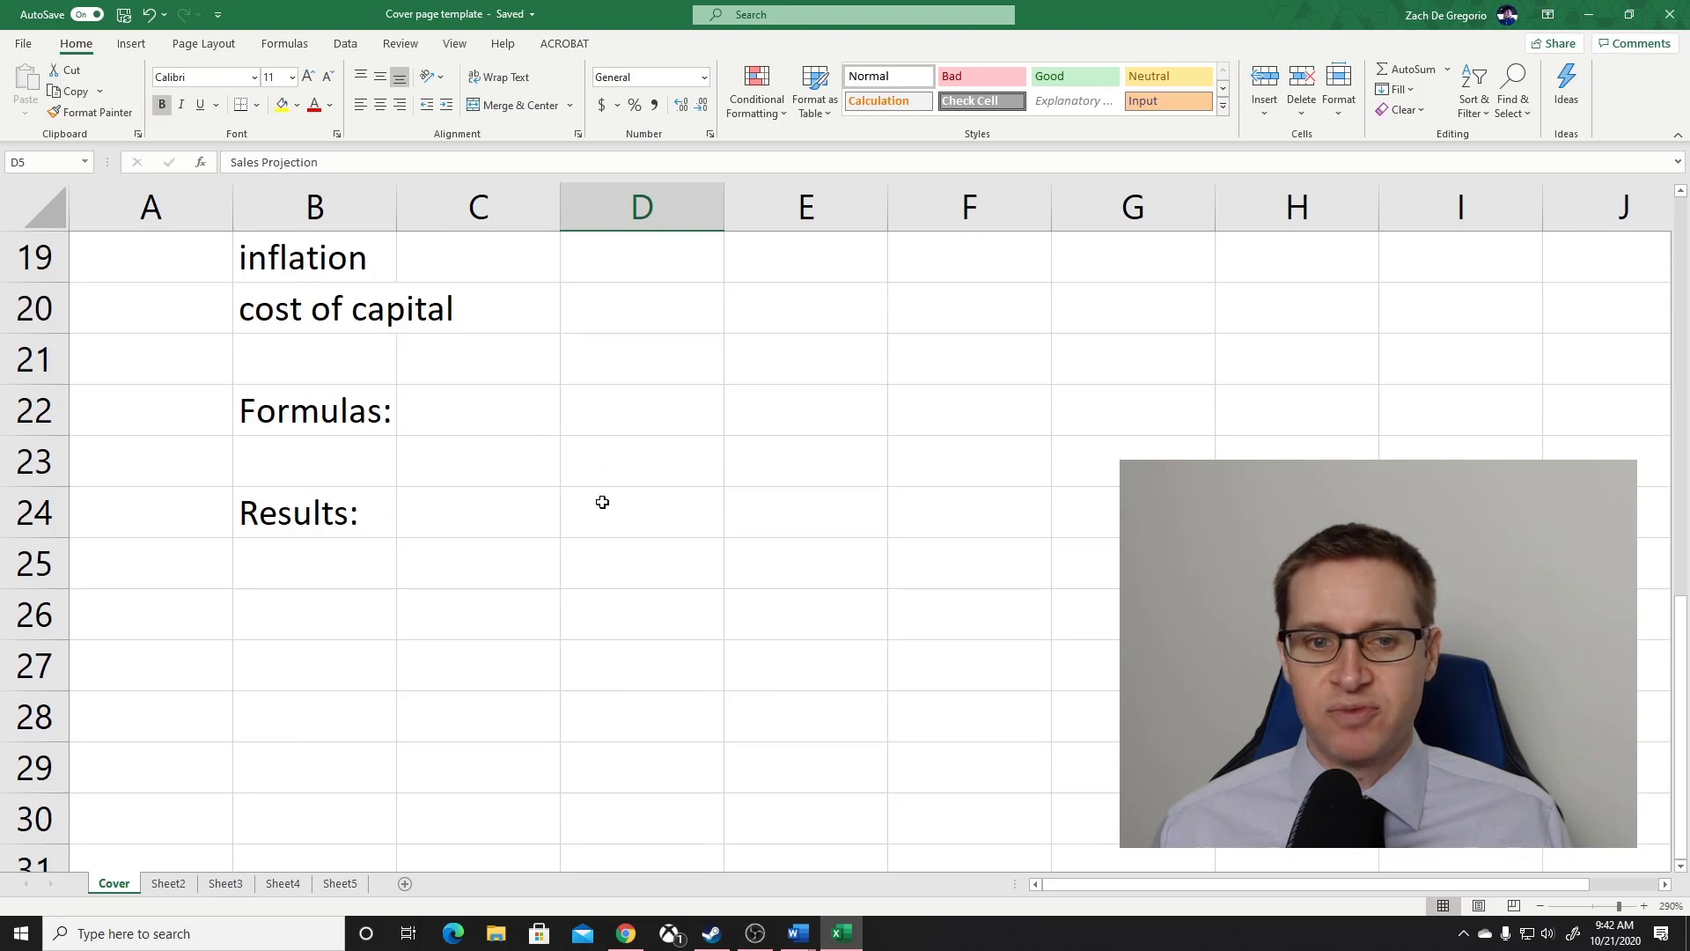
scroll(602, 502, down, 1)
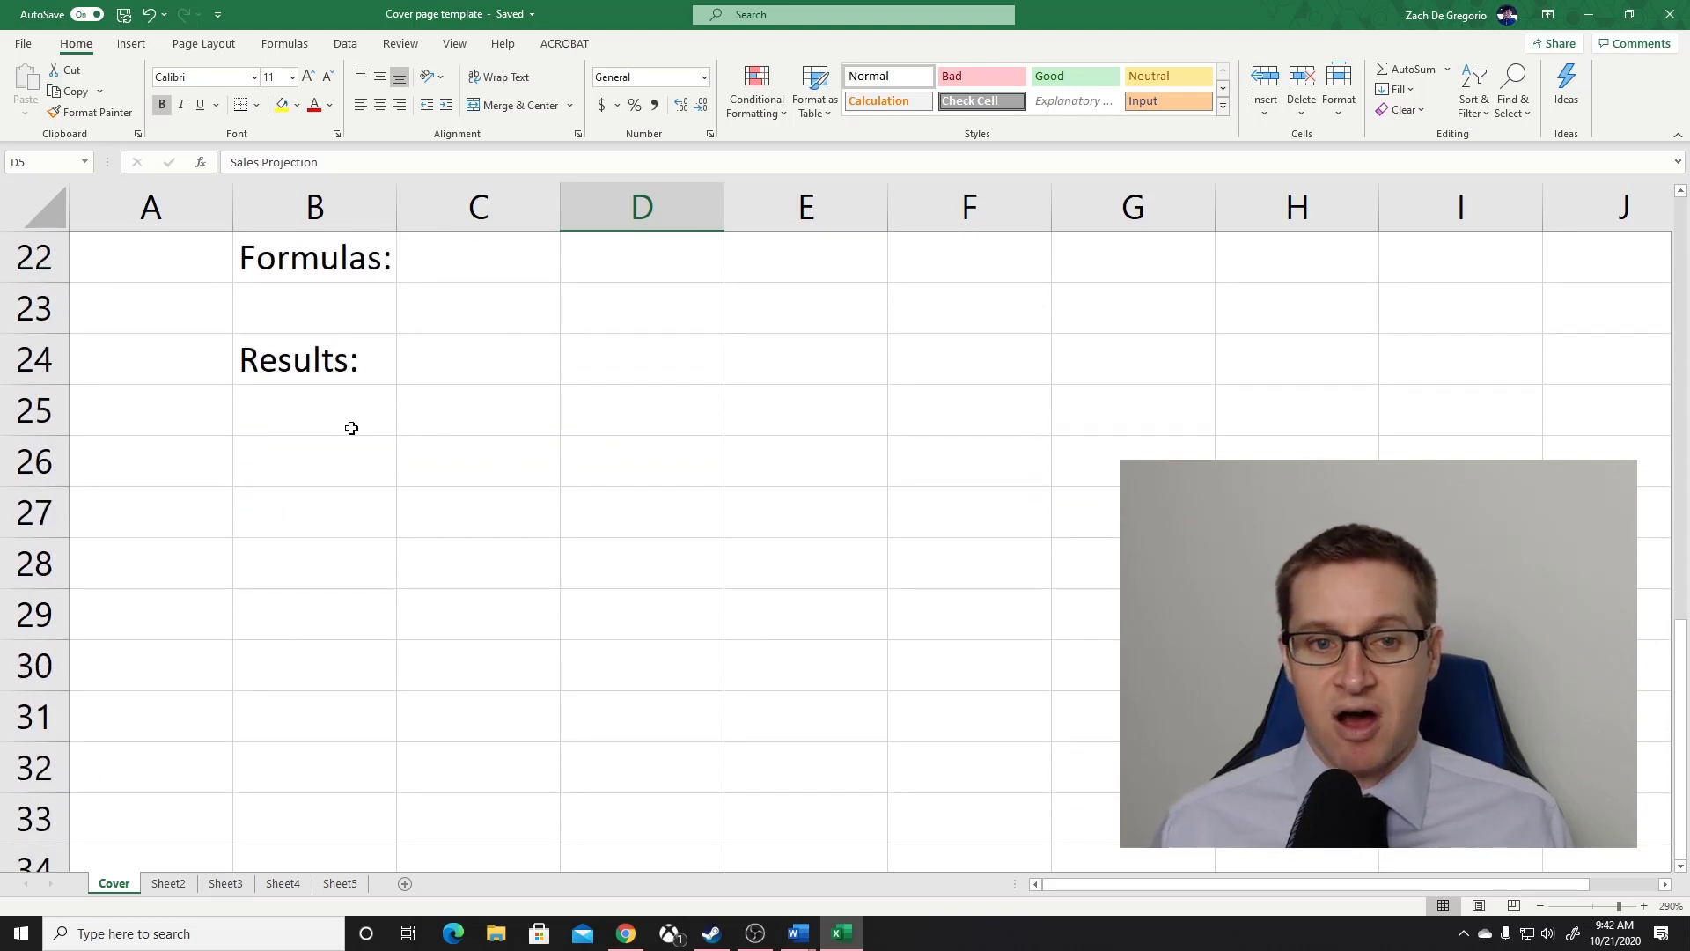
click(439, 456)
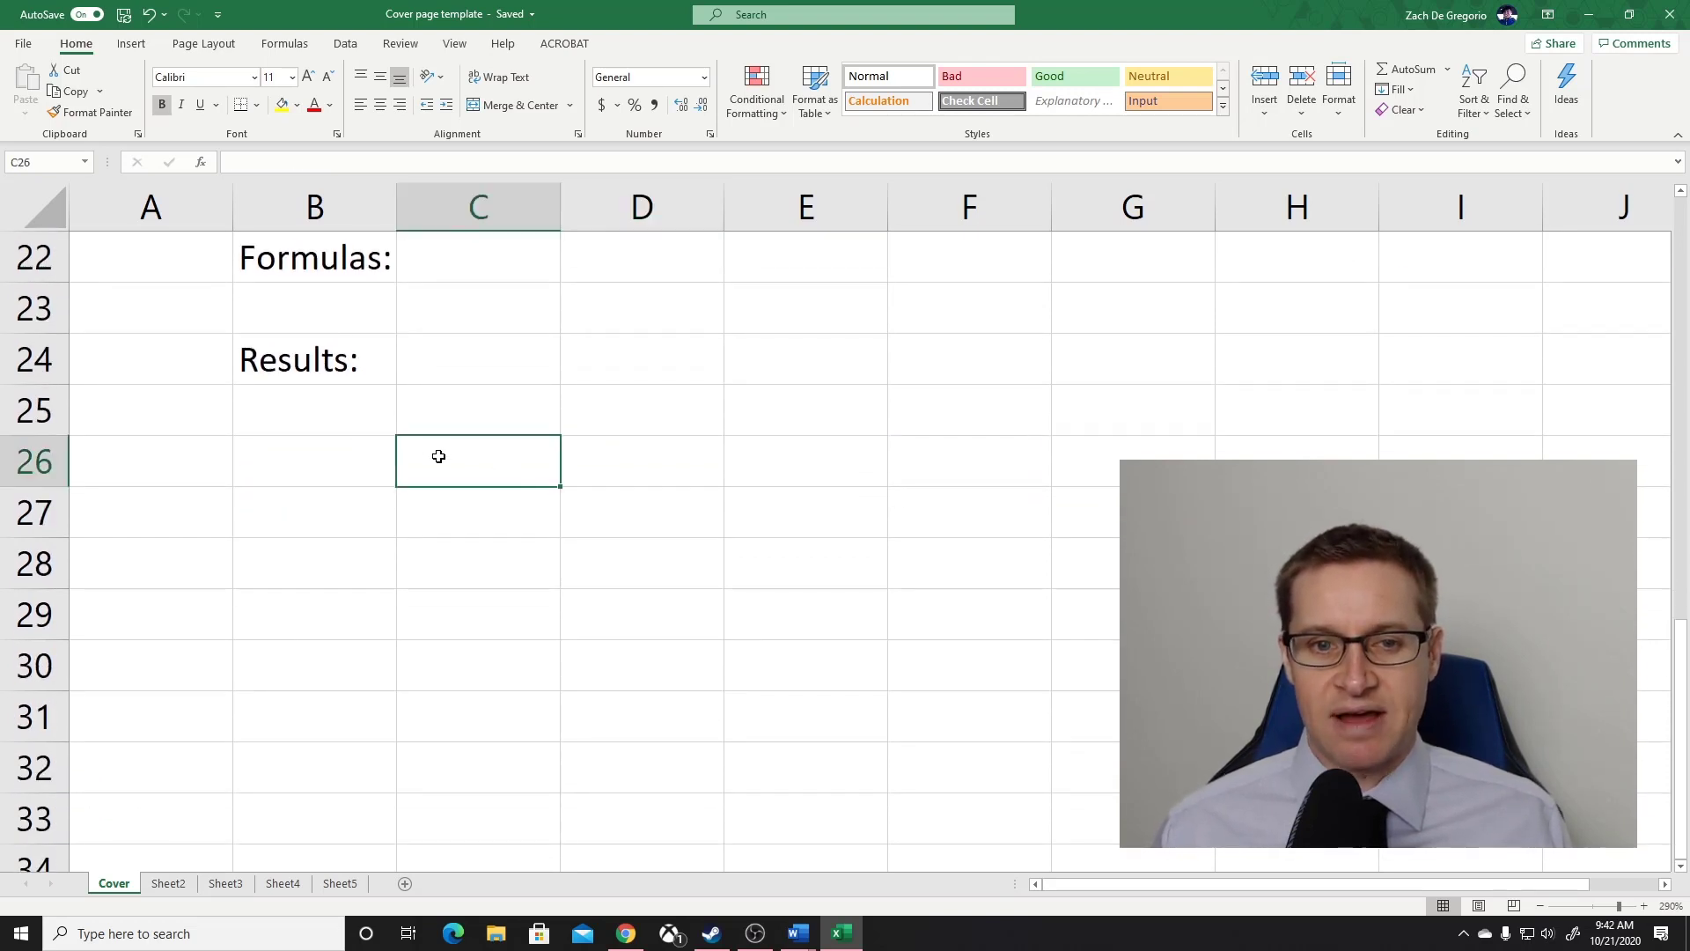
drag(437, 453, 466, 770)
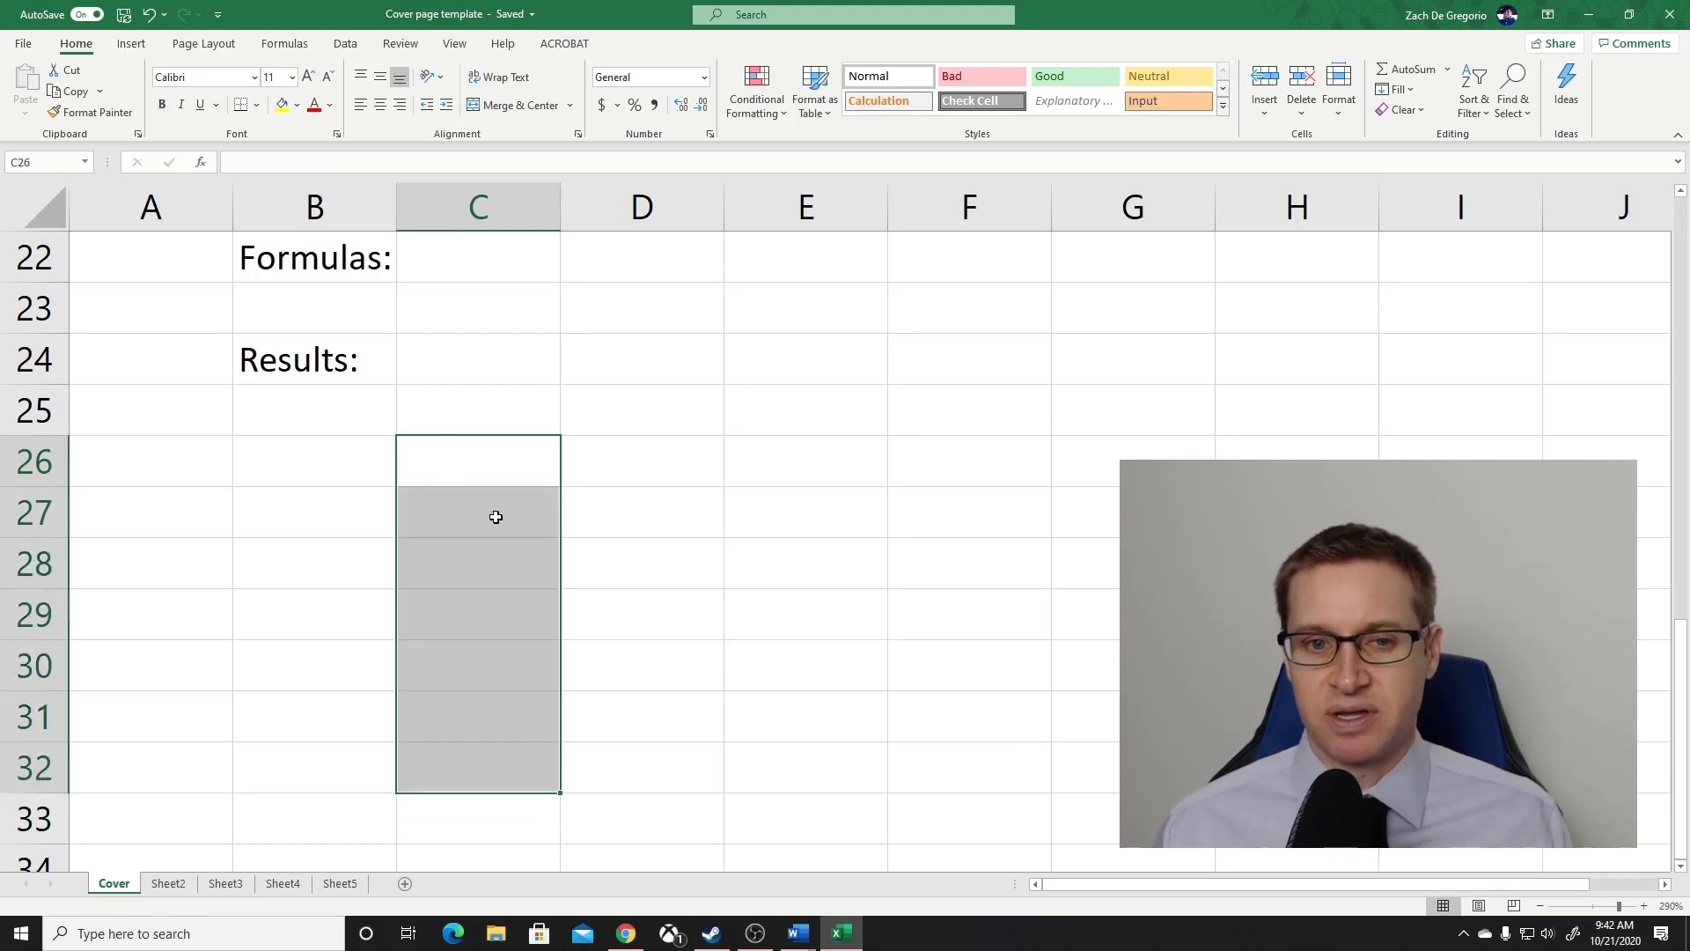
drag(615, 453, 617, 748)
click(595, 470)
click(619, 529)
click(622, 567)
click(635, 617)
click(645, 672)
click(649, 704)
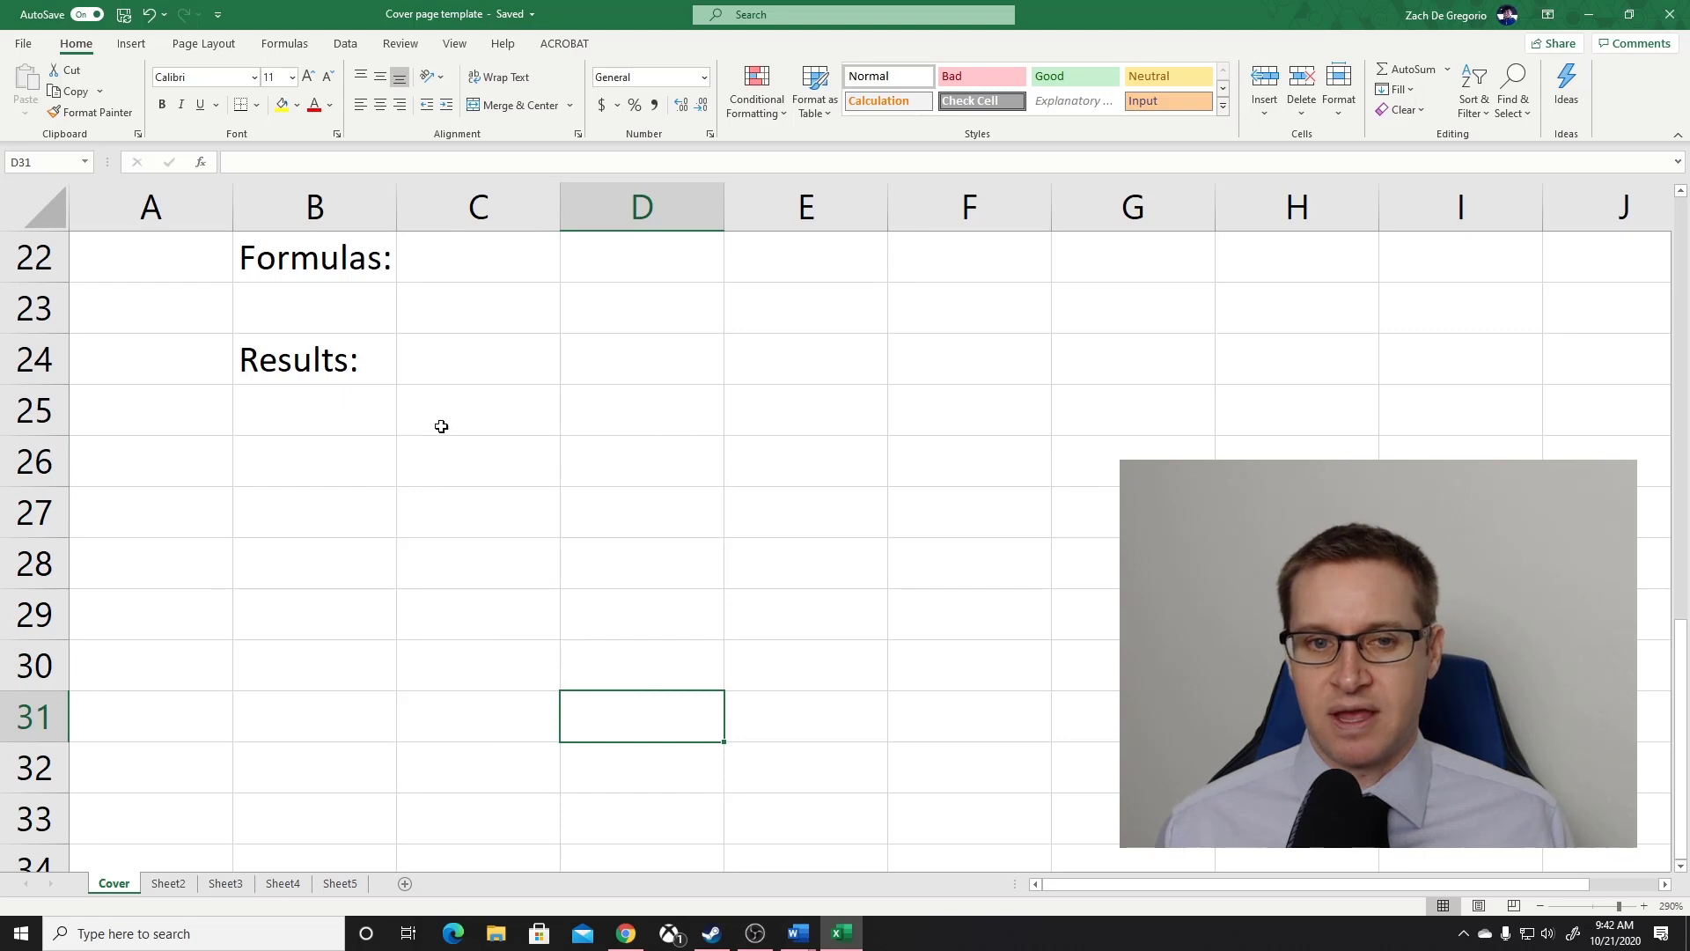
drag(452, 362, 641, 772)
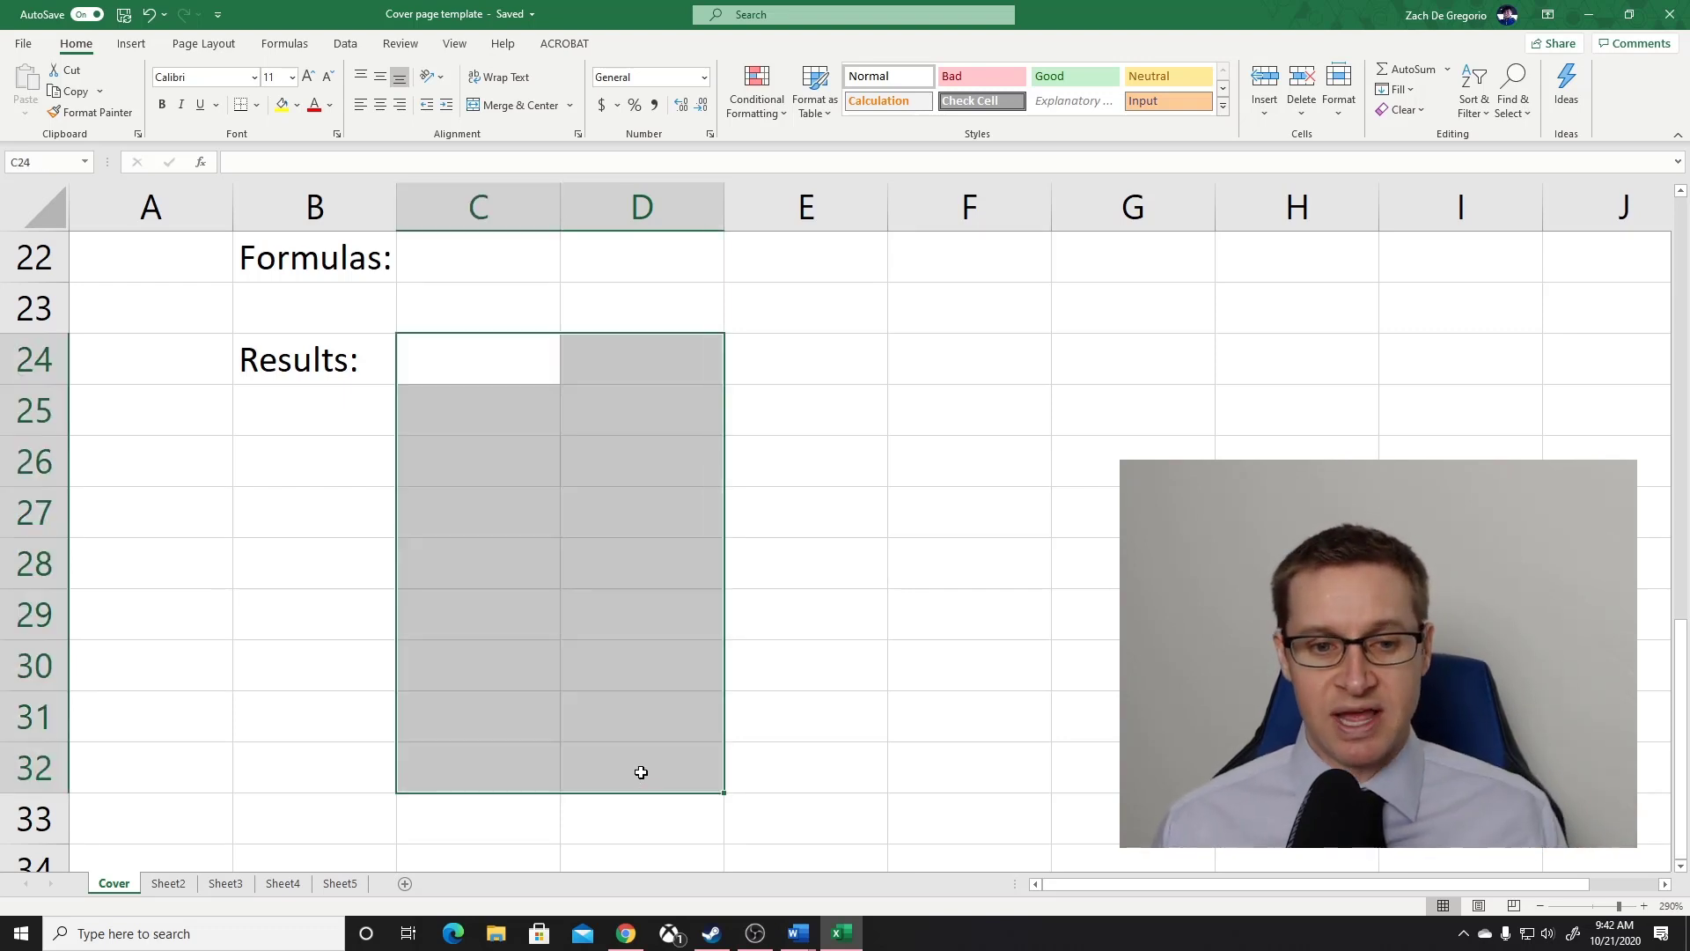
key(ctrl+Page_Down)
key(ctrl+Page_Down)
key(ctrl+Page_Down)
key(ctrl+Page_Down)
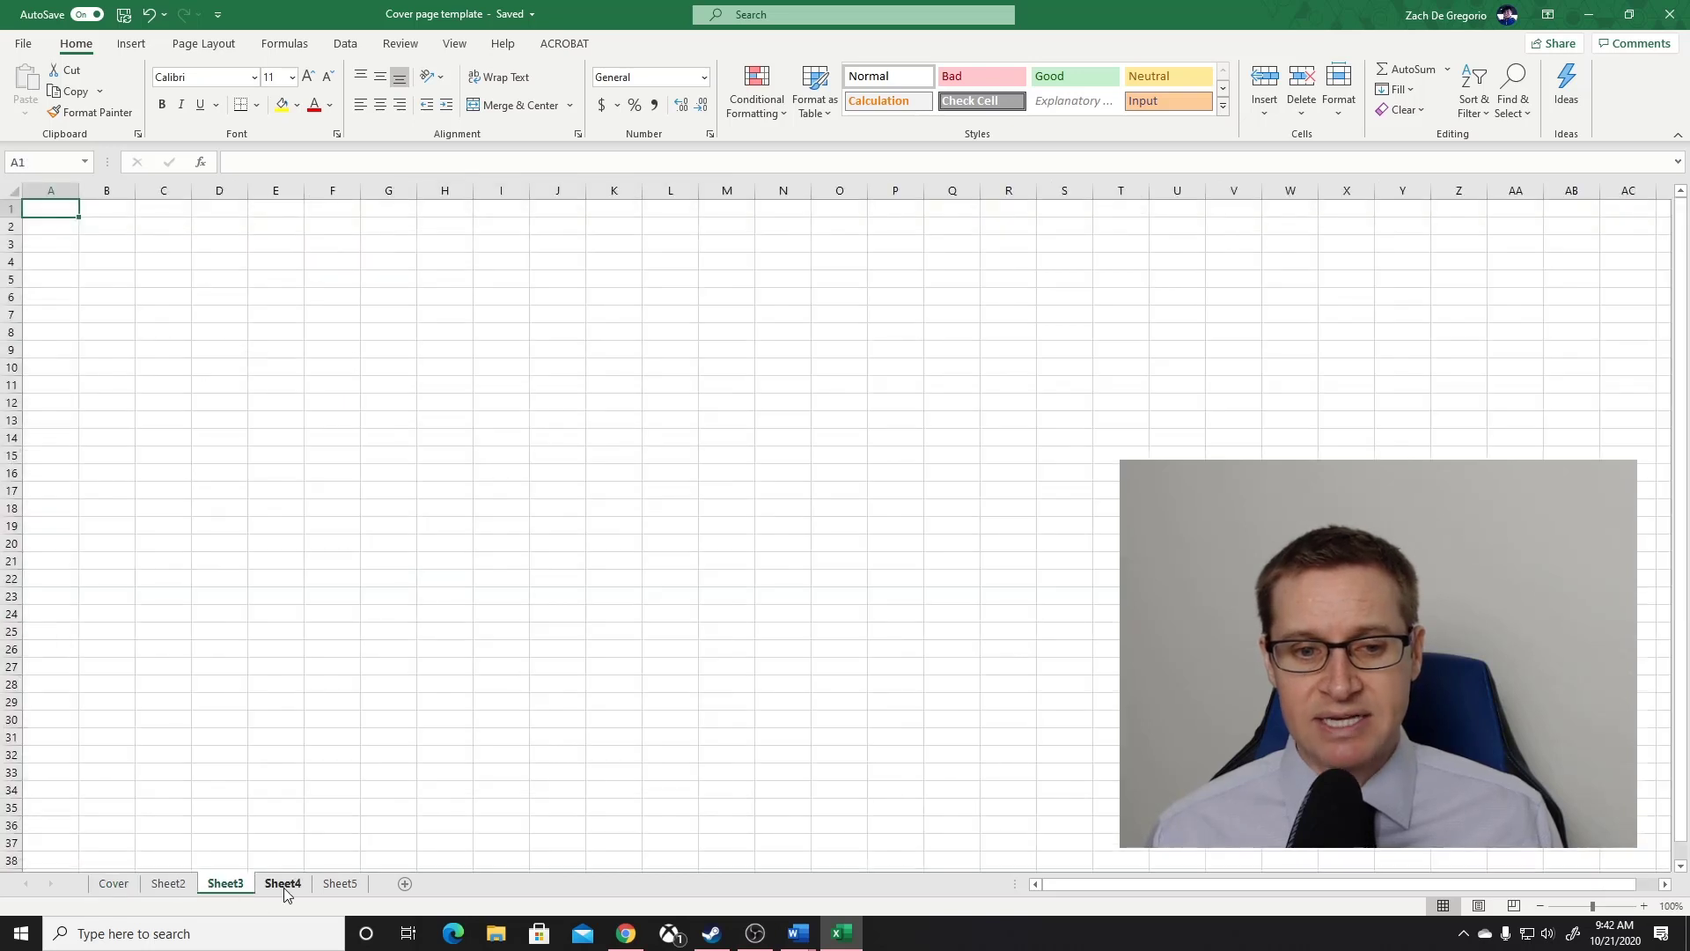
click(168, 883)
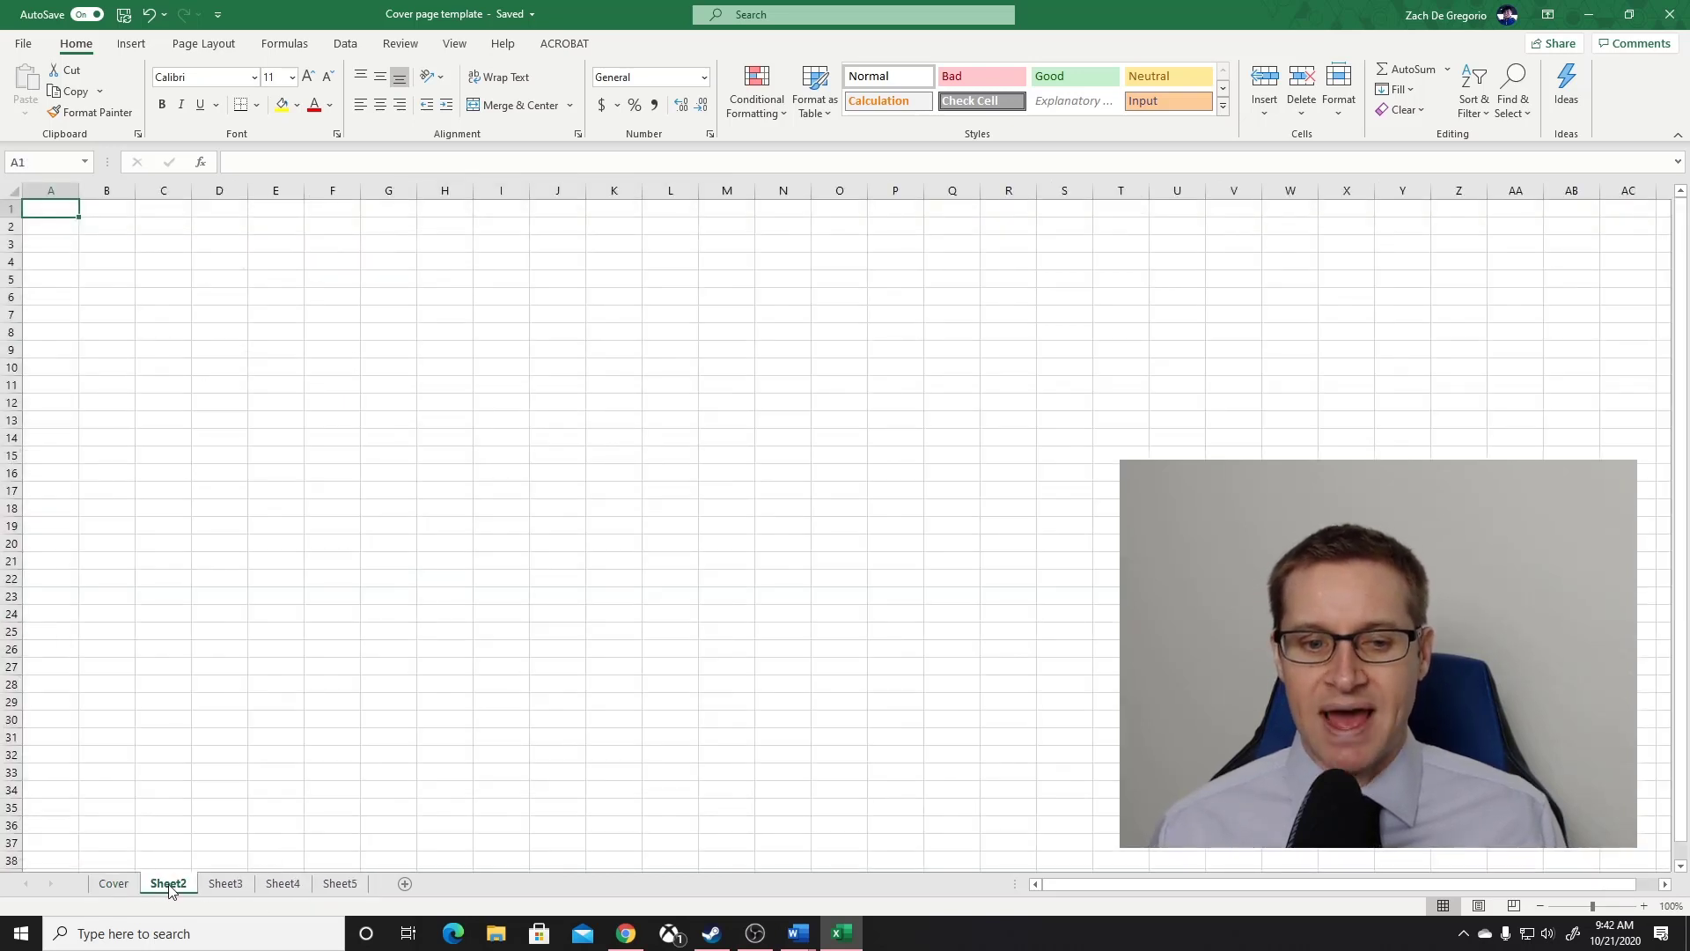
click(114, 883)
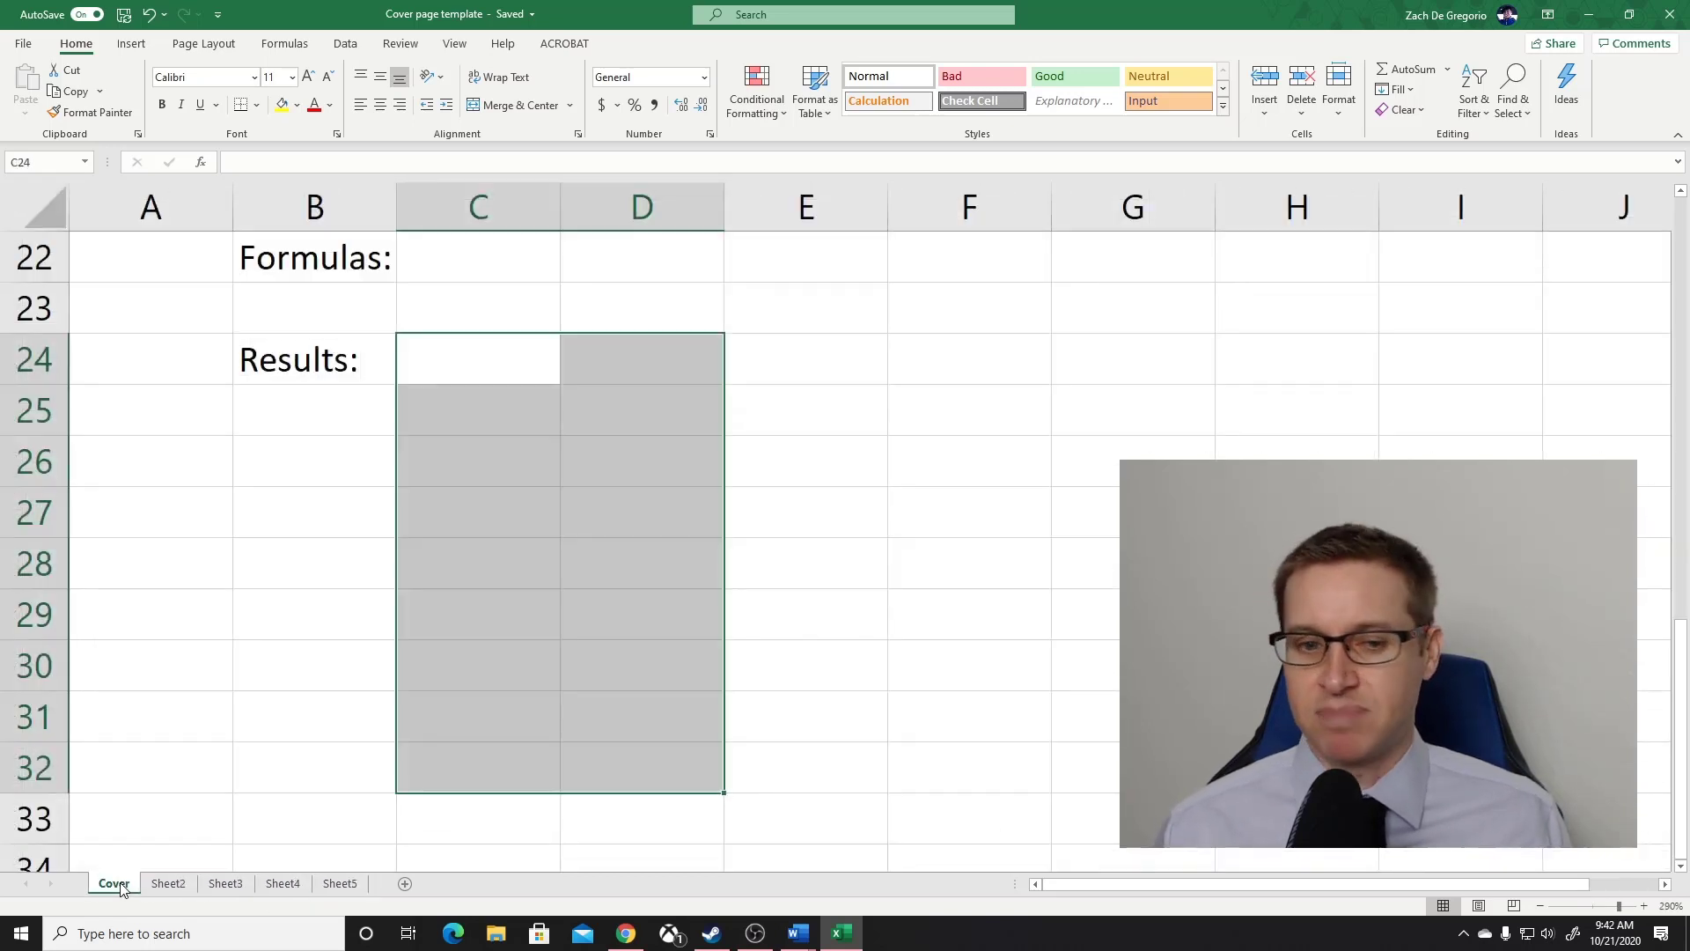
click(170, 883)
click(238, 884)
key(ctrl+Page_Down)
key(ctrl+Page_Down)
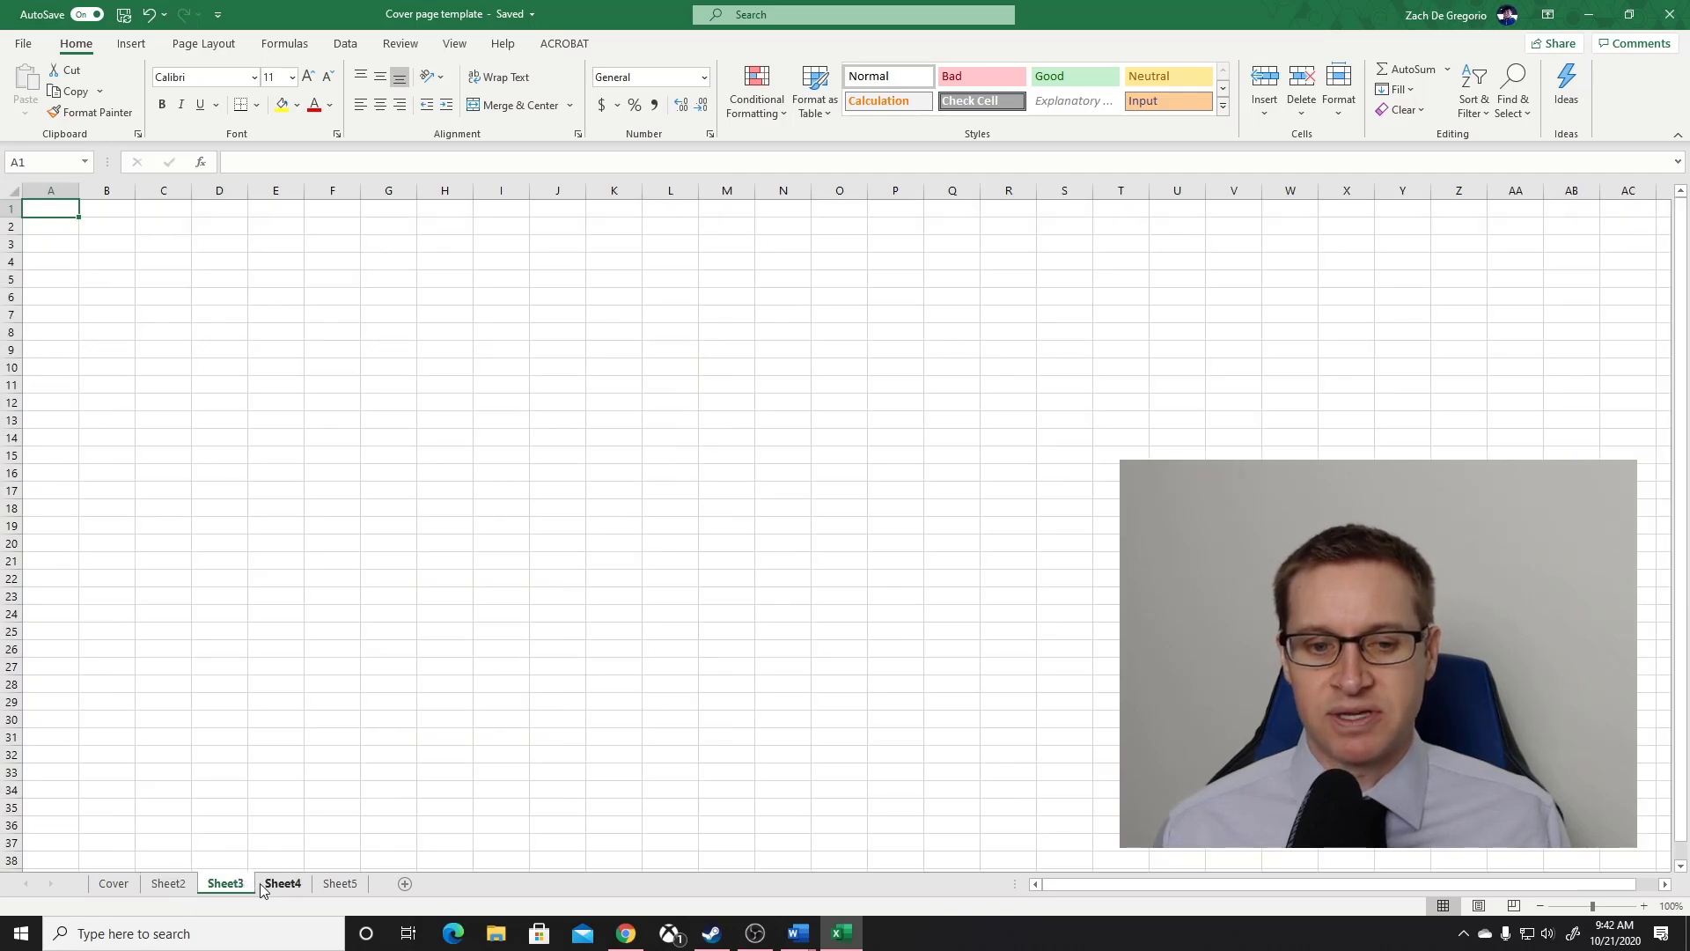
key(ctrl+Page_Up)
key(ctrl+Page_Up)
click(172, 887)
click(130, 884)
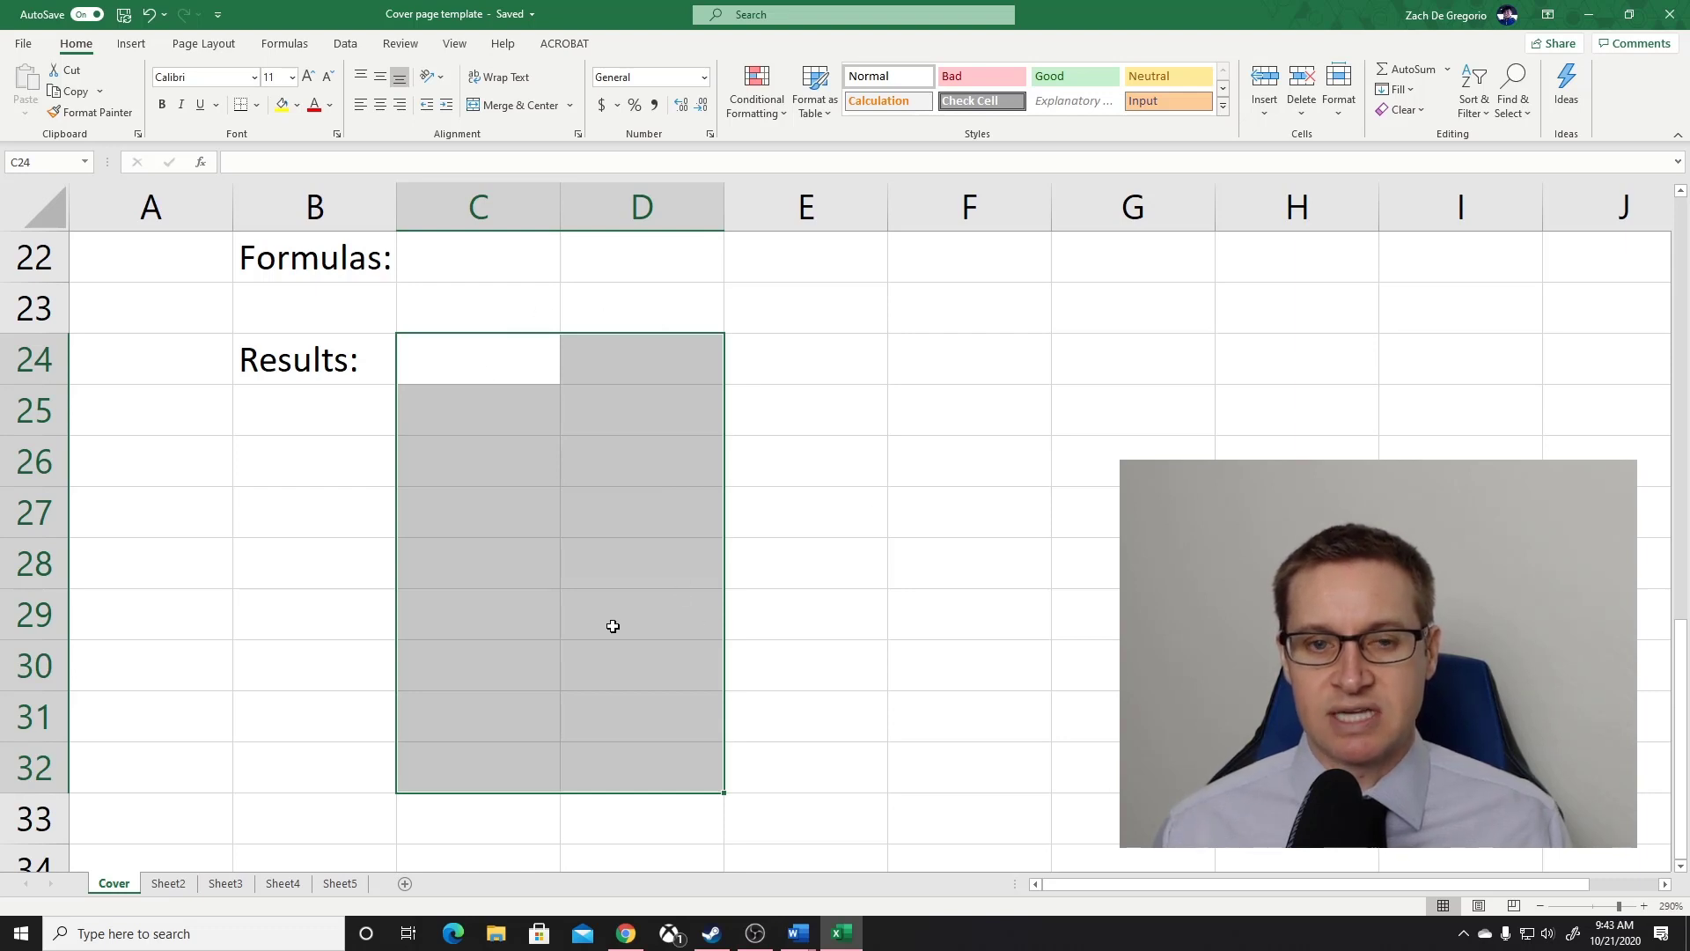
scroll(611, 620, up, 7)
click(612, 595)
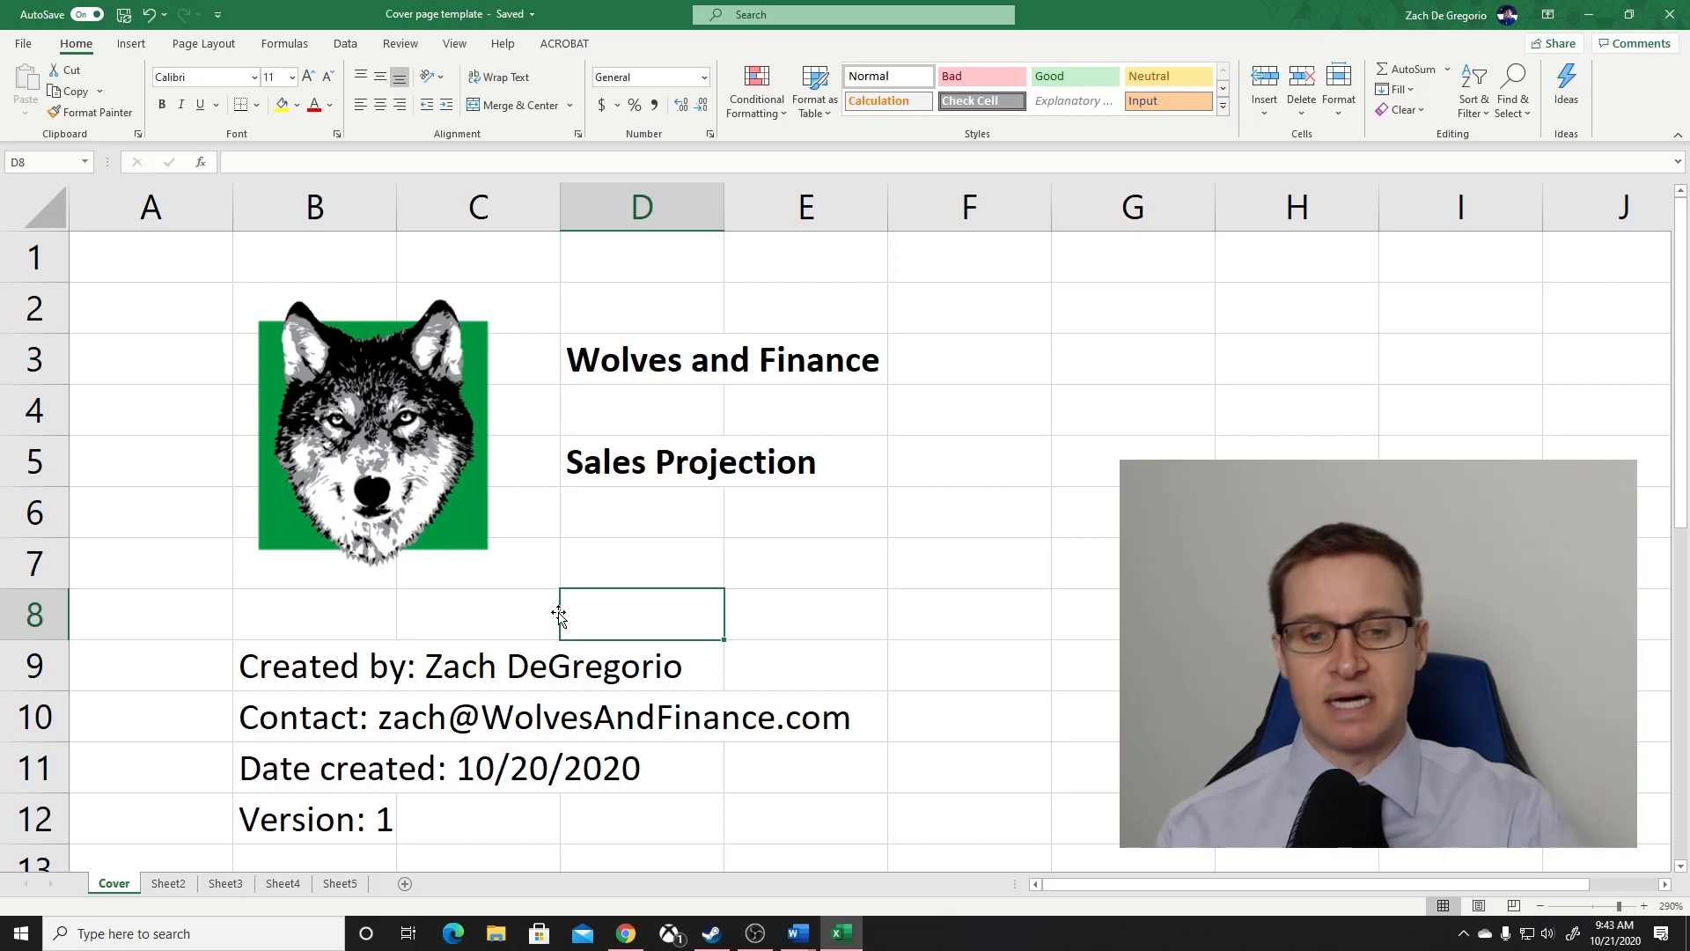
scroll(528, 593, down, 4)
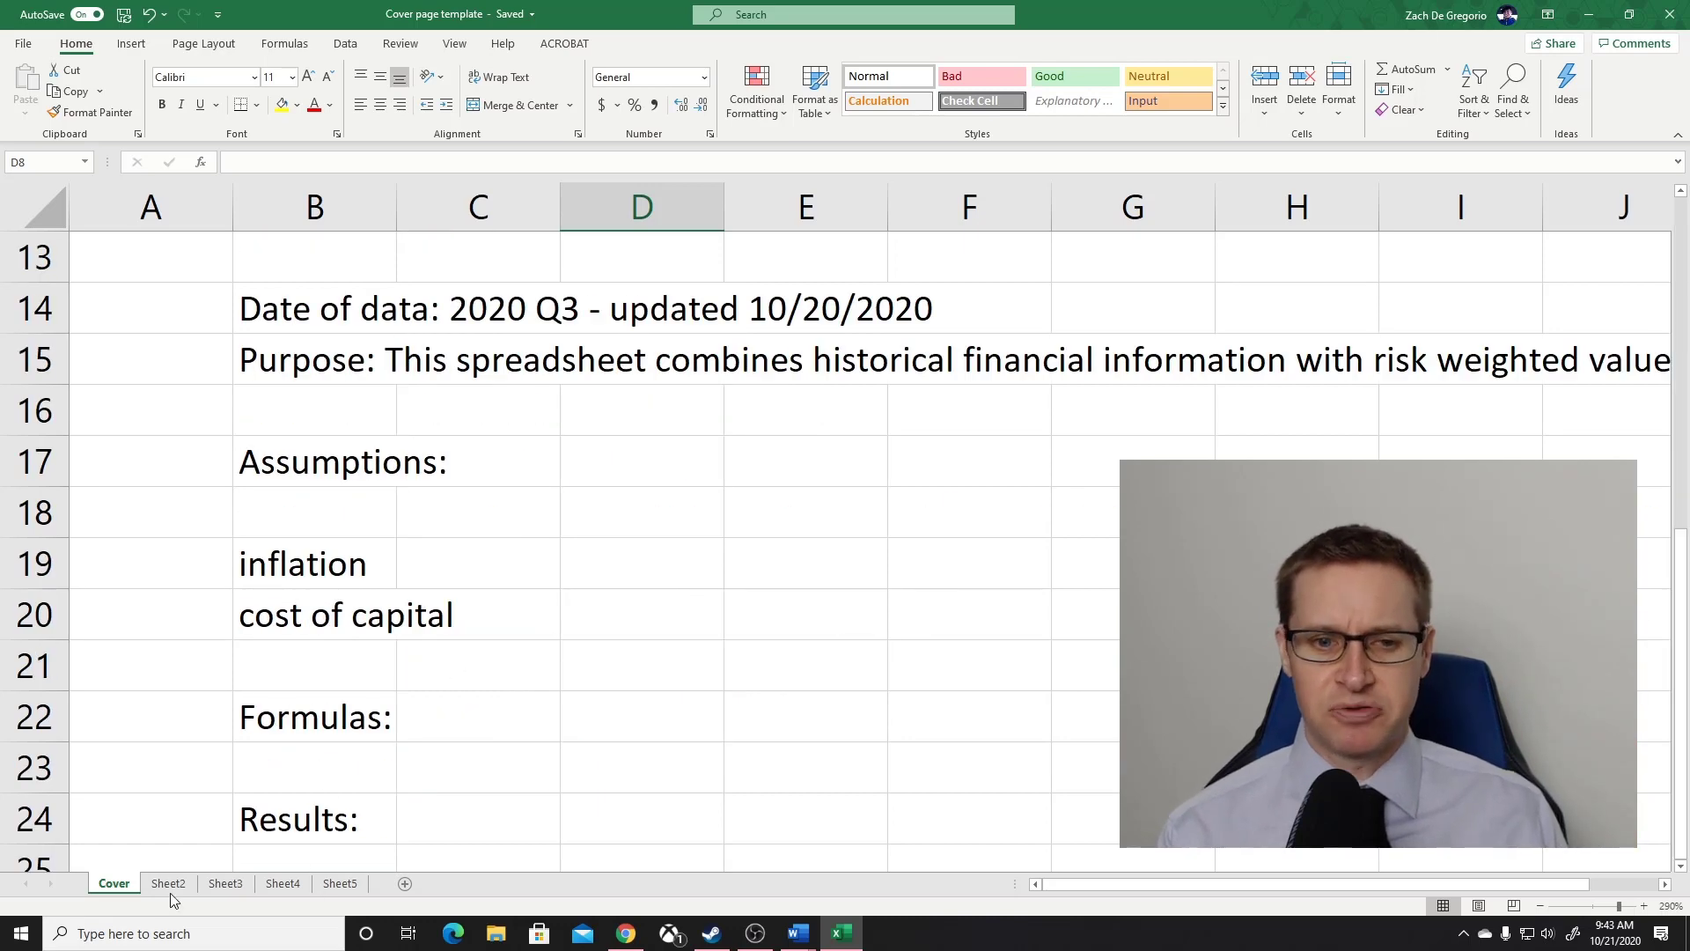
scroll(501, 819, down, 2)
scroll(498, 796, up, 6)
scroll(499, 792, up, 1)
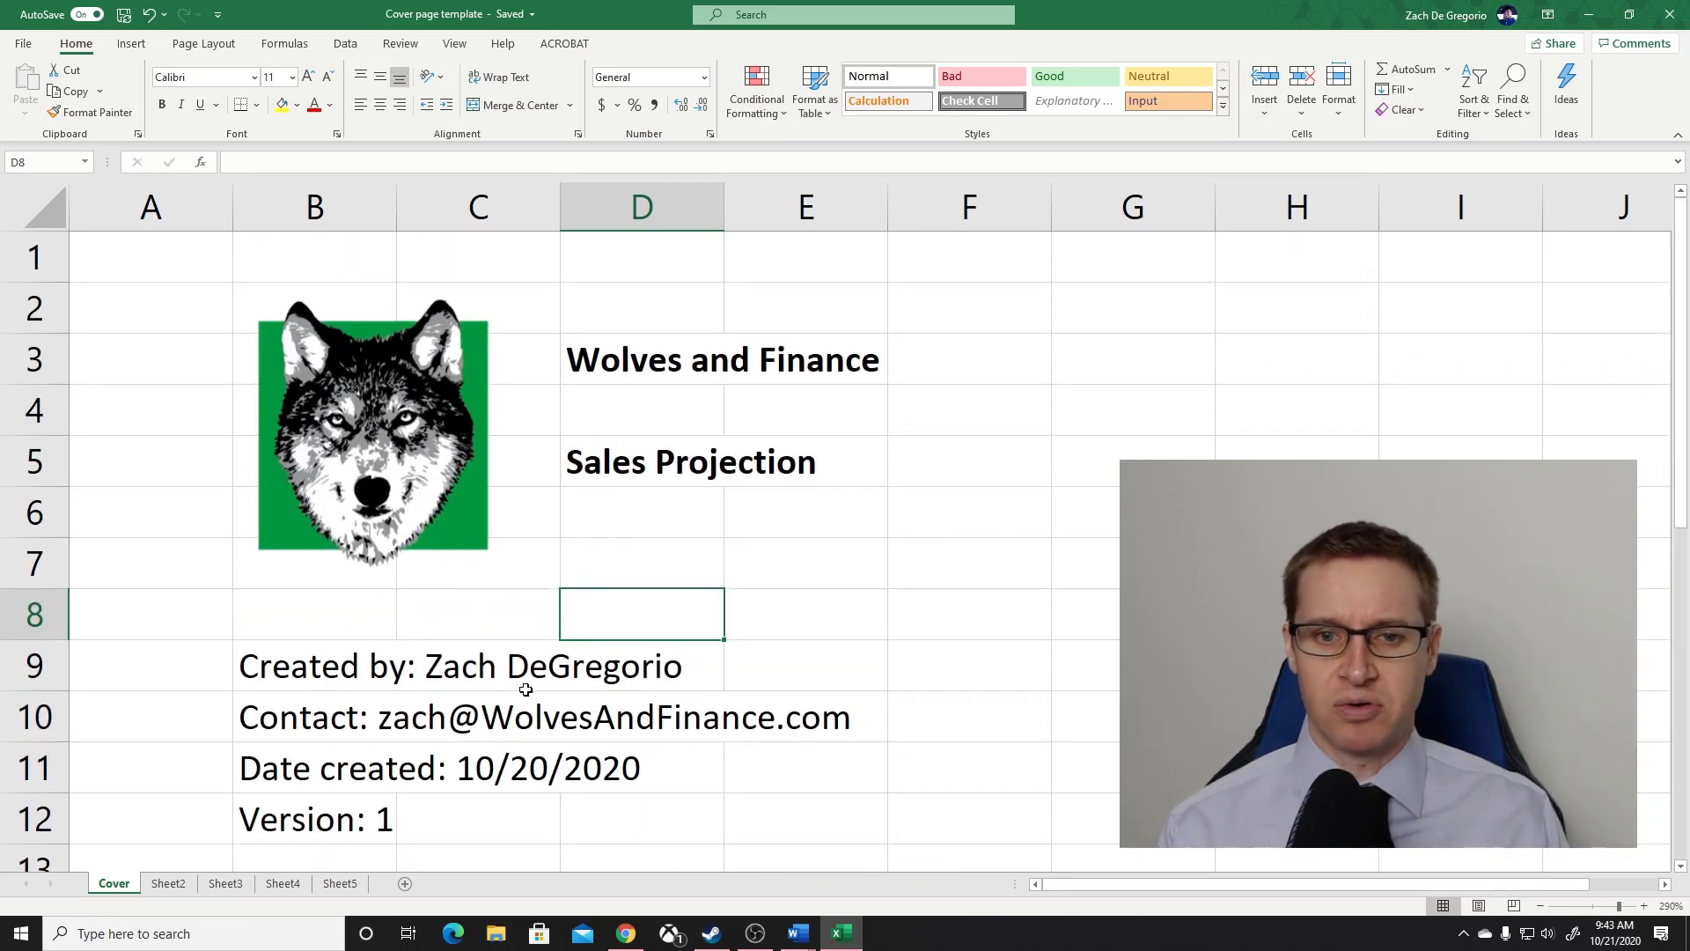